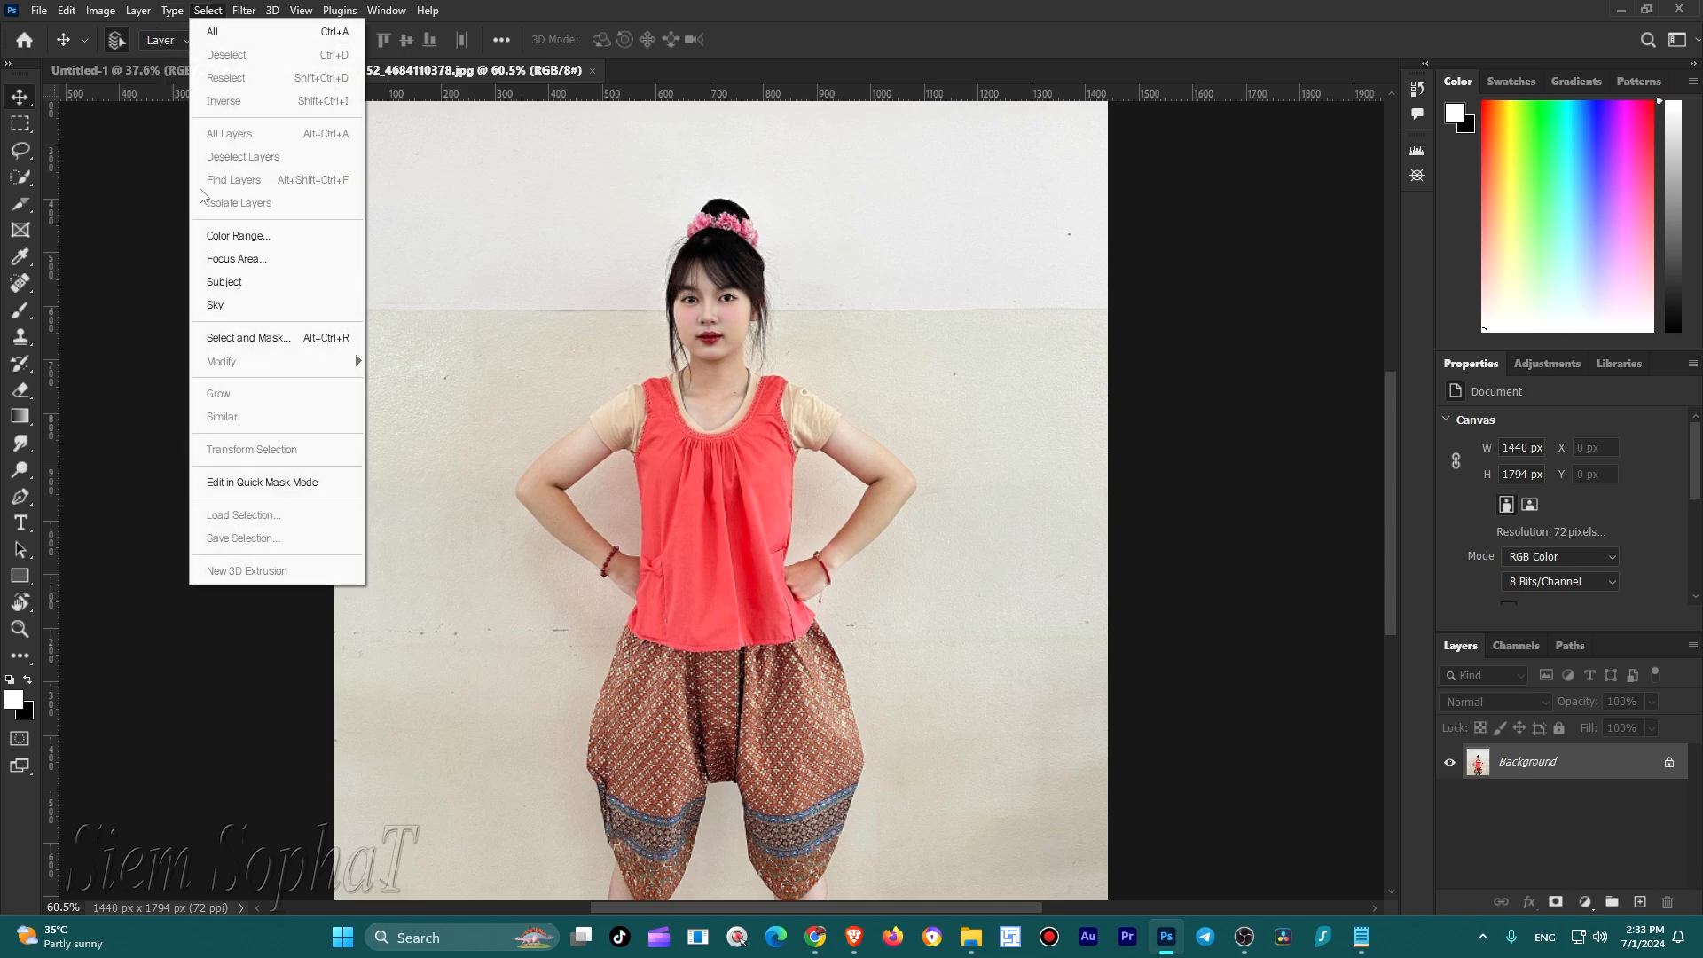
Select the subject of the photo automatically and copy it to a new layer
left_click(266, 280)
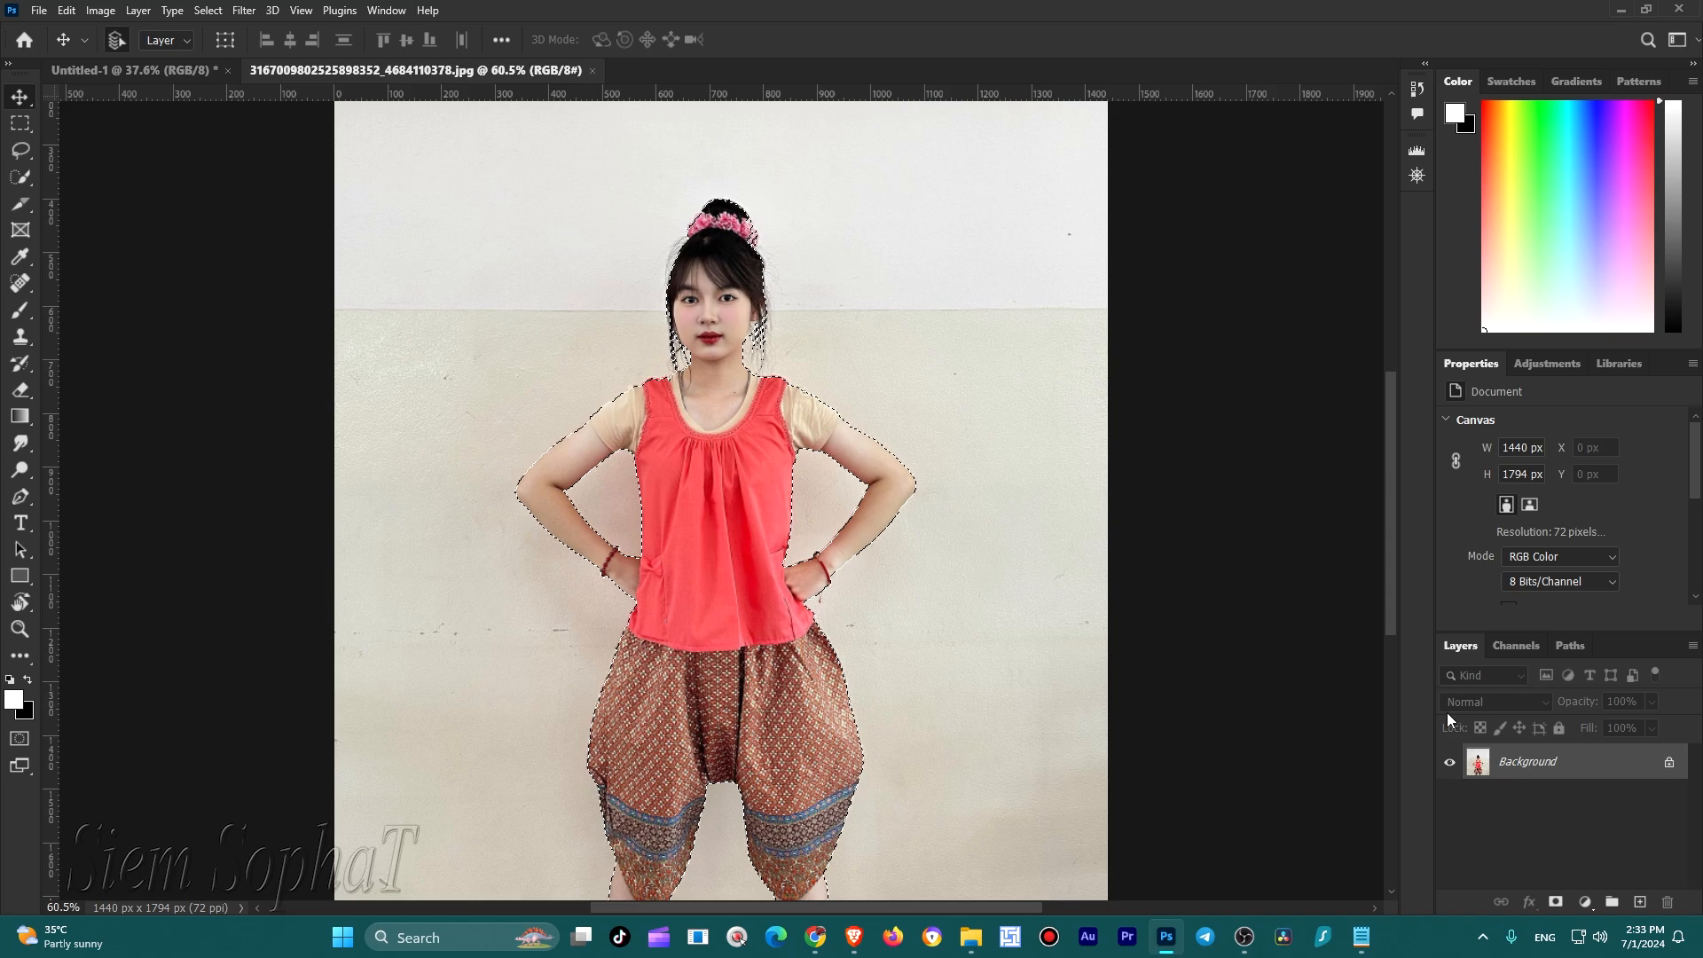
key("ctrl+j")
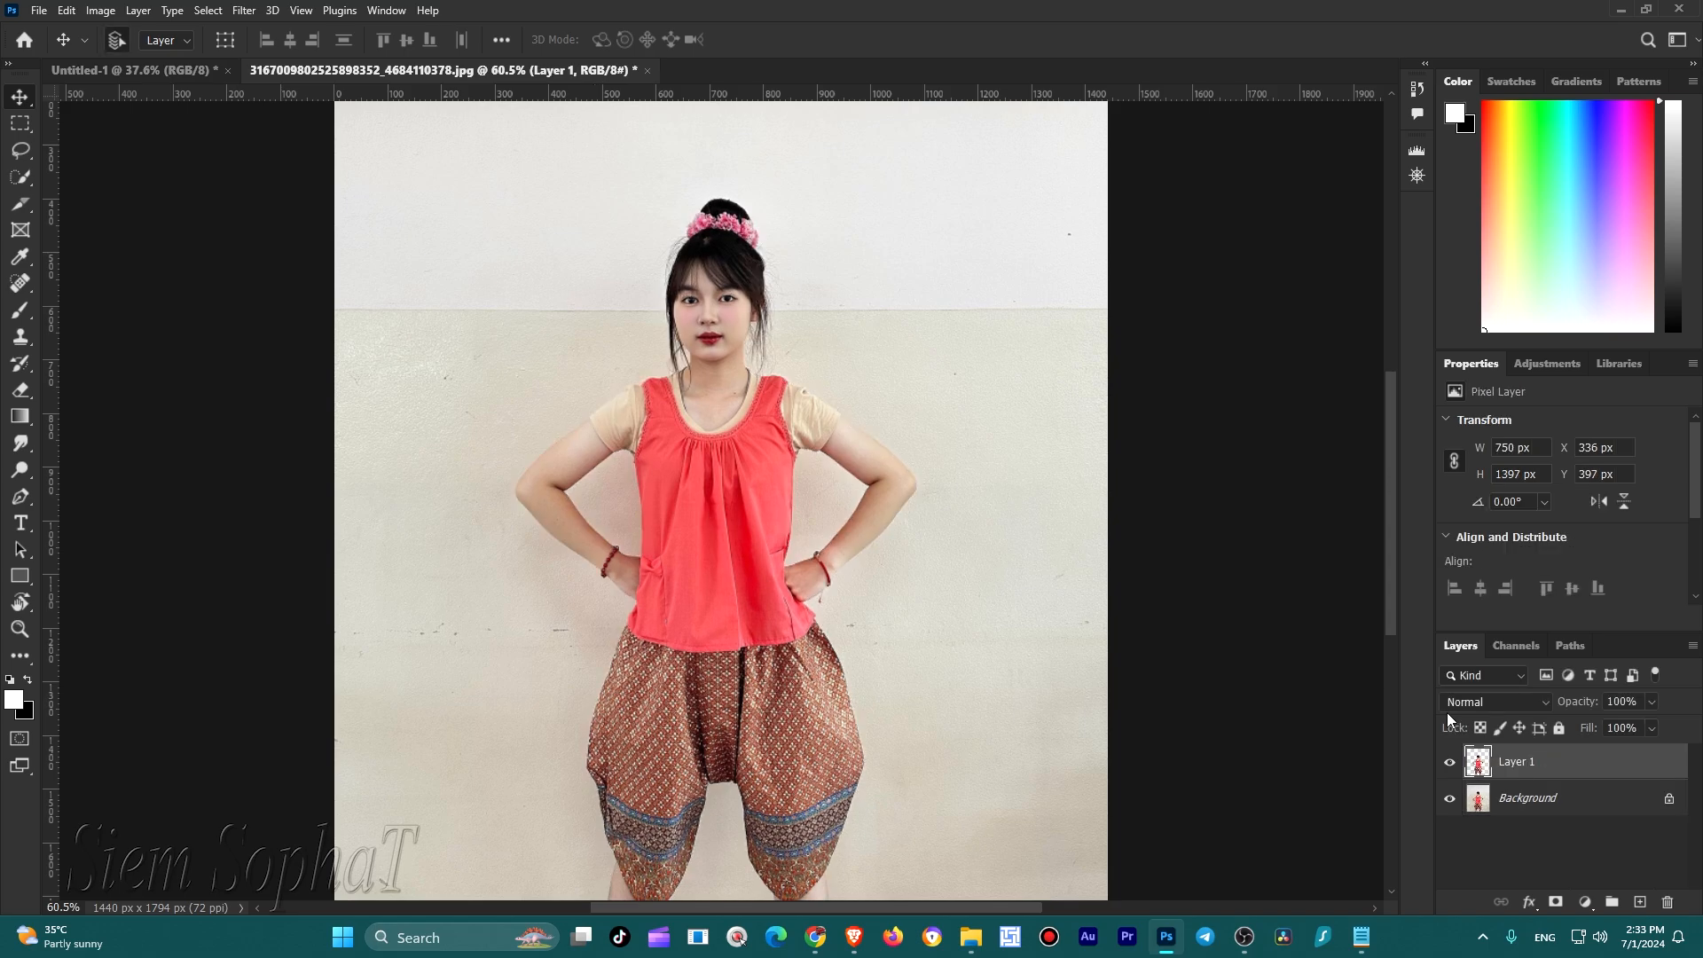
Duplicate the Background layer and hide the original, leaving the duplicate visible
left_click(1538, 801)
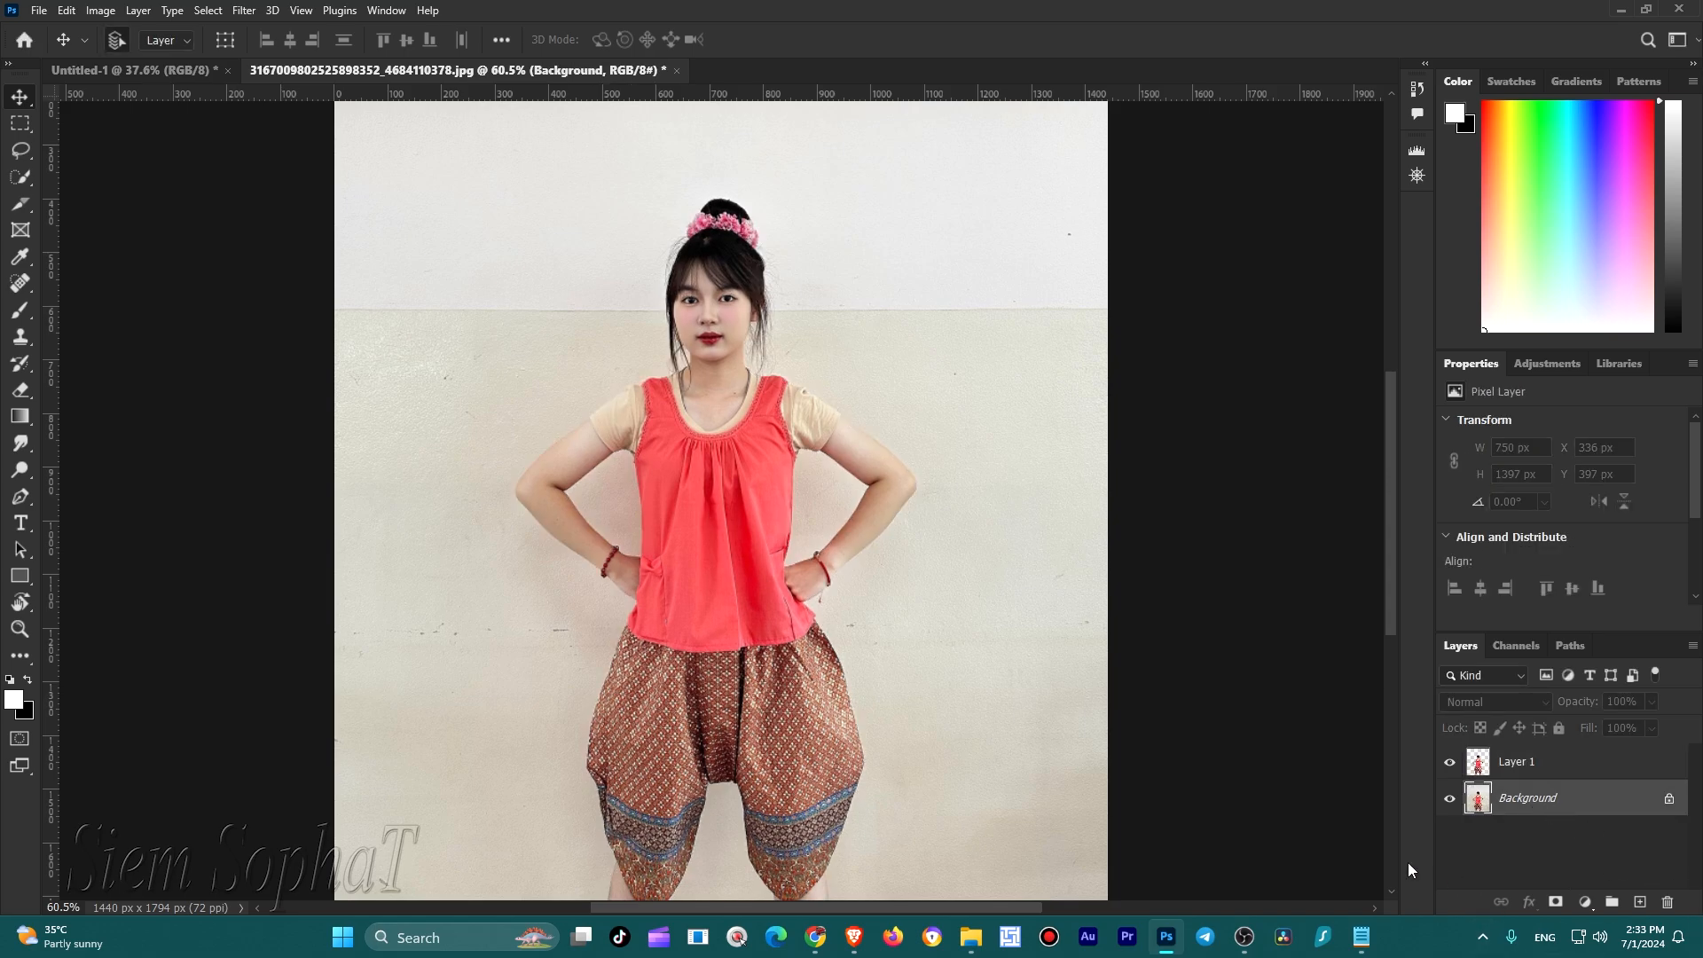
left_click_drag(1522, 803, 1630, 900)
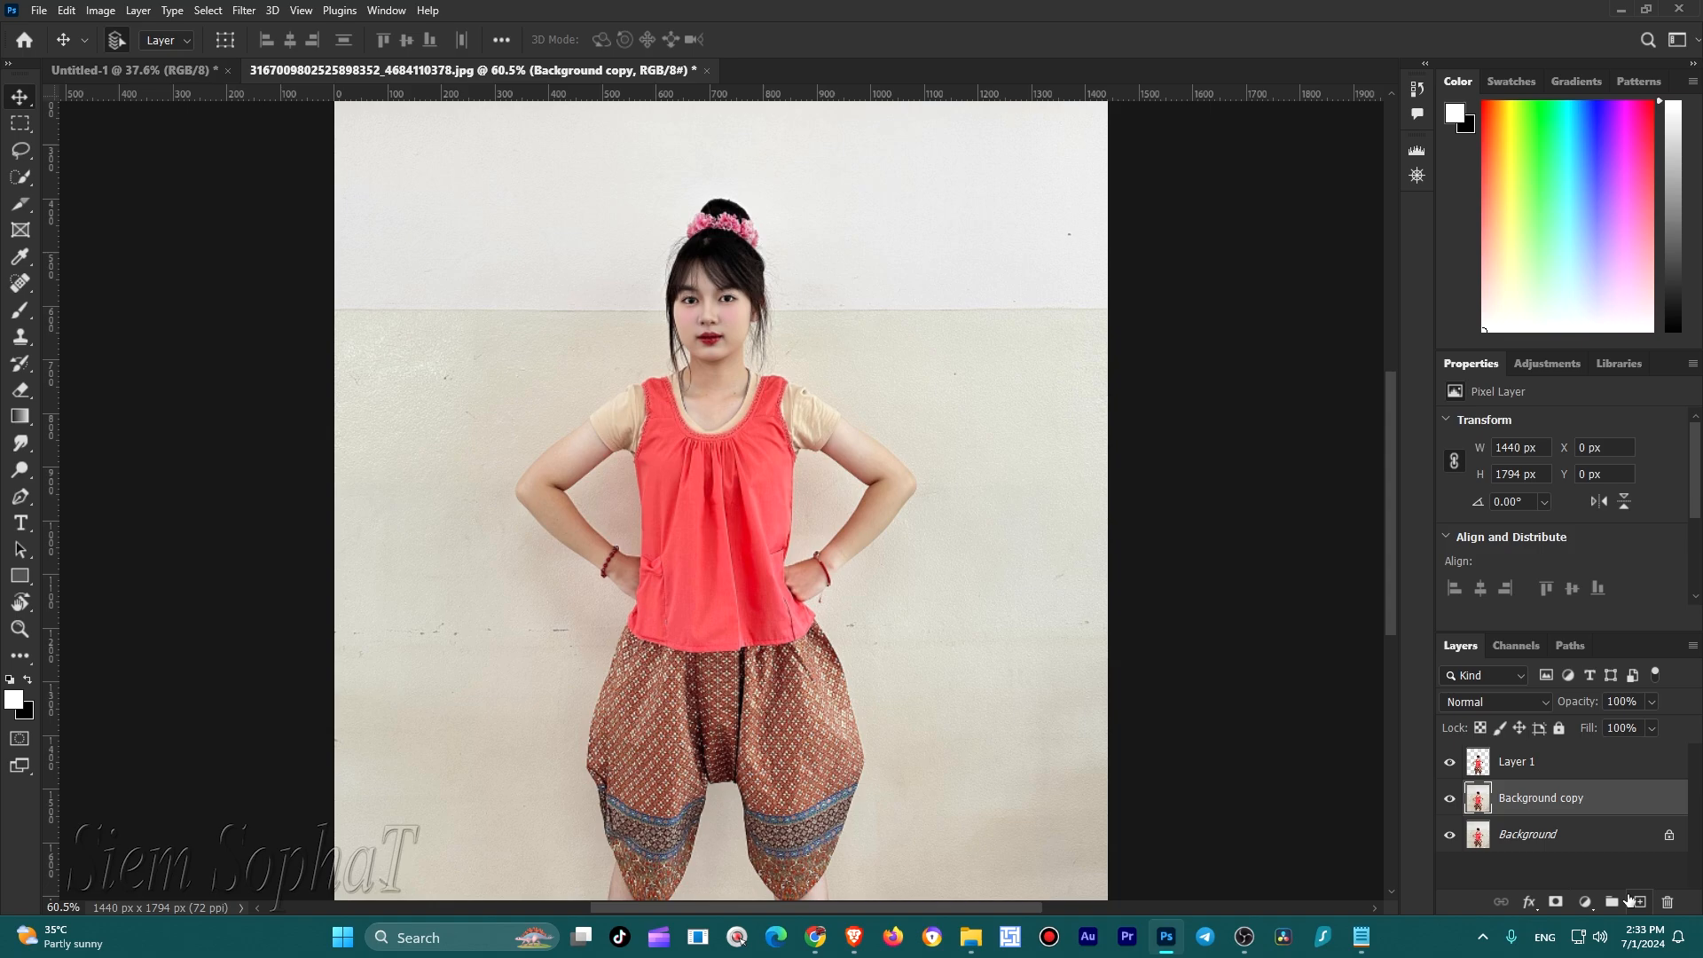
left_click(1450, 835)
left_click(1450, 800)
left_click(1450, 801)
Add a new empty layer above Layer 1
left_click(1583, 761)
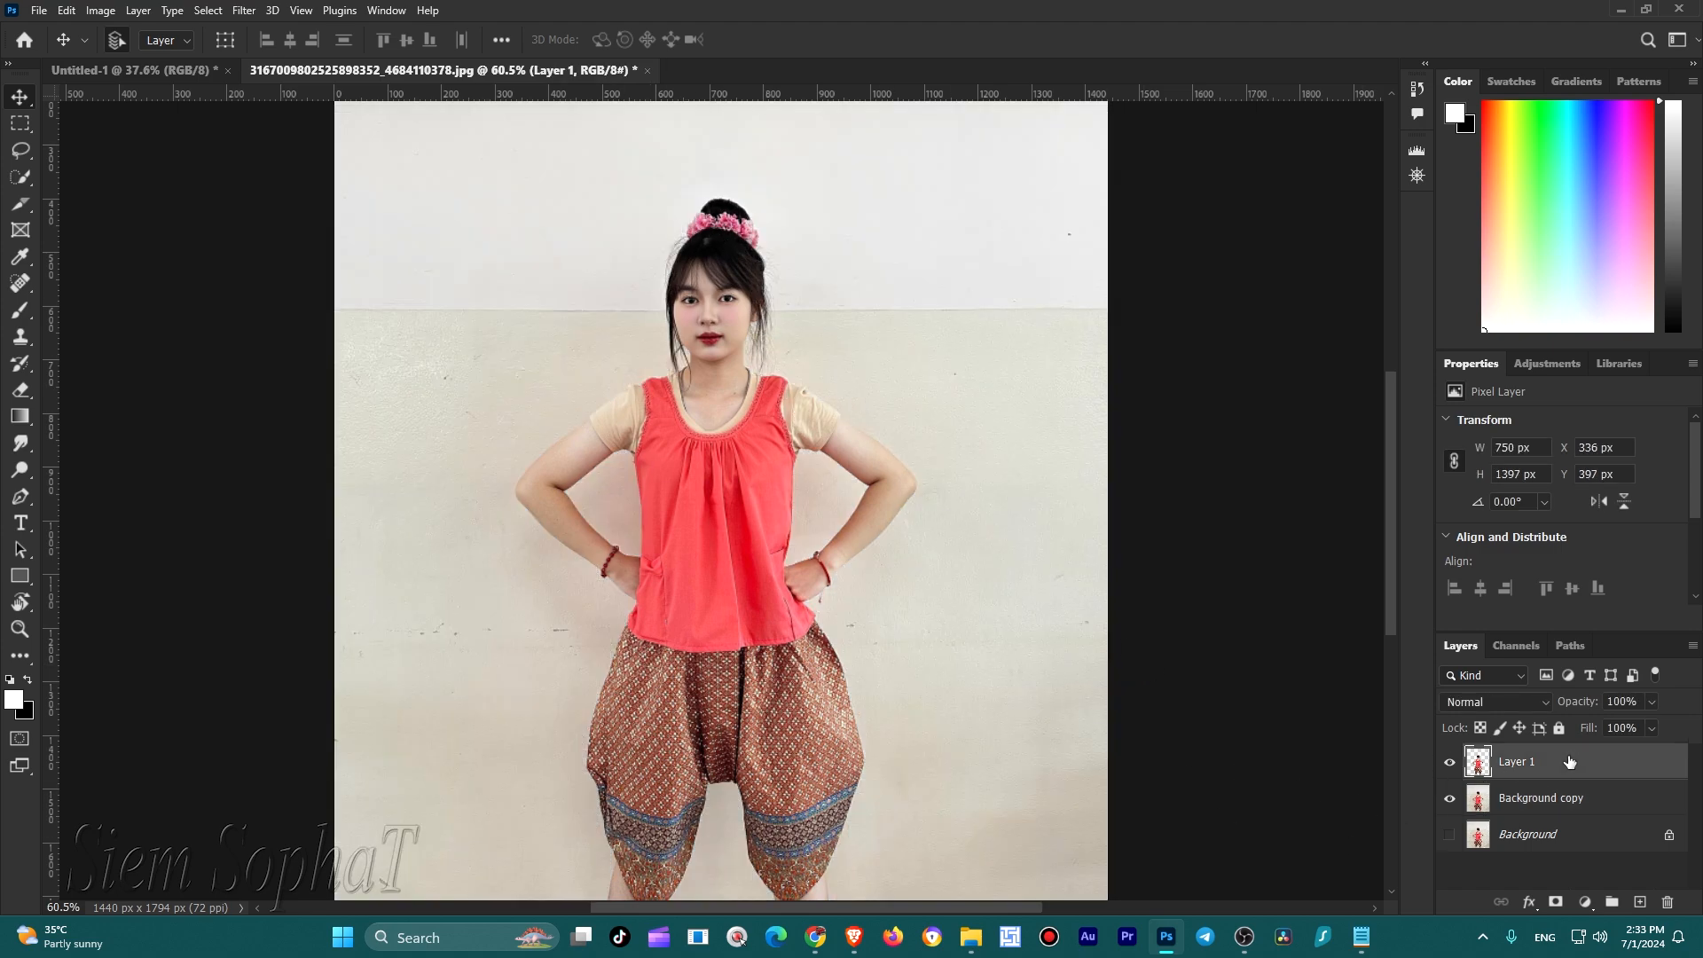
left_click(1641, 902)
scroll(824, 523, "down", 4)
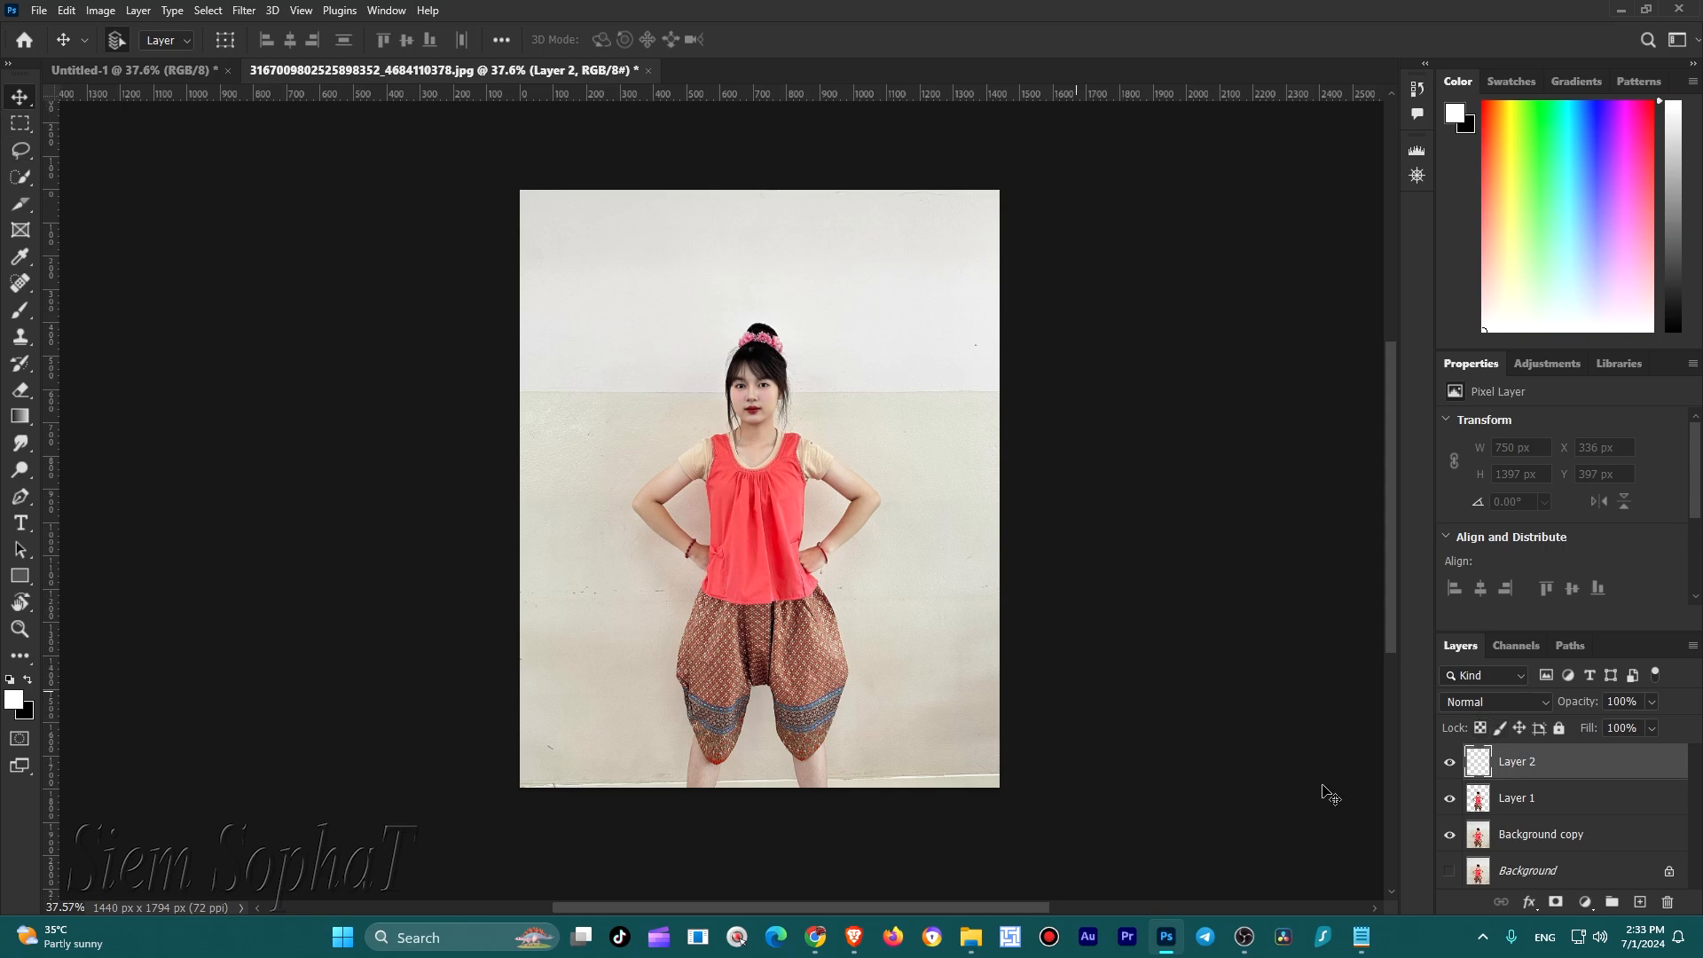
Set up the Gradient tool with a black-to-white gradient by changing the blue starting stop to 000000
left_click(27, 422)
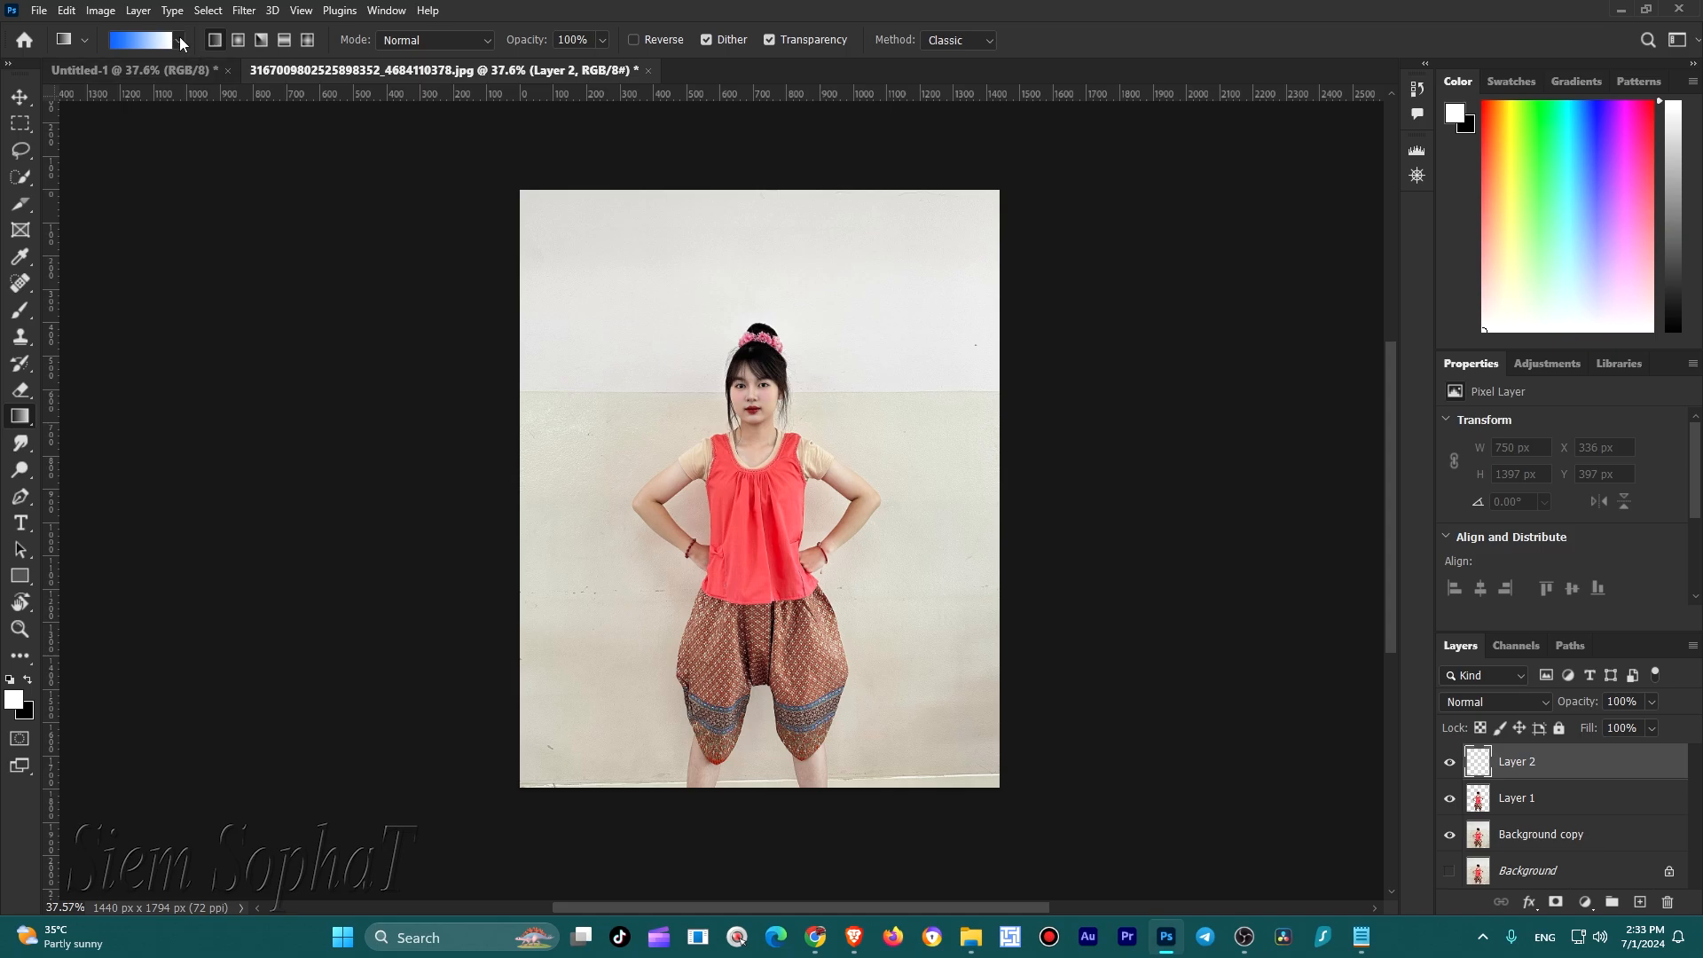
left_click(181, 41)
left_click(135, 40)
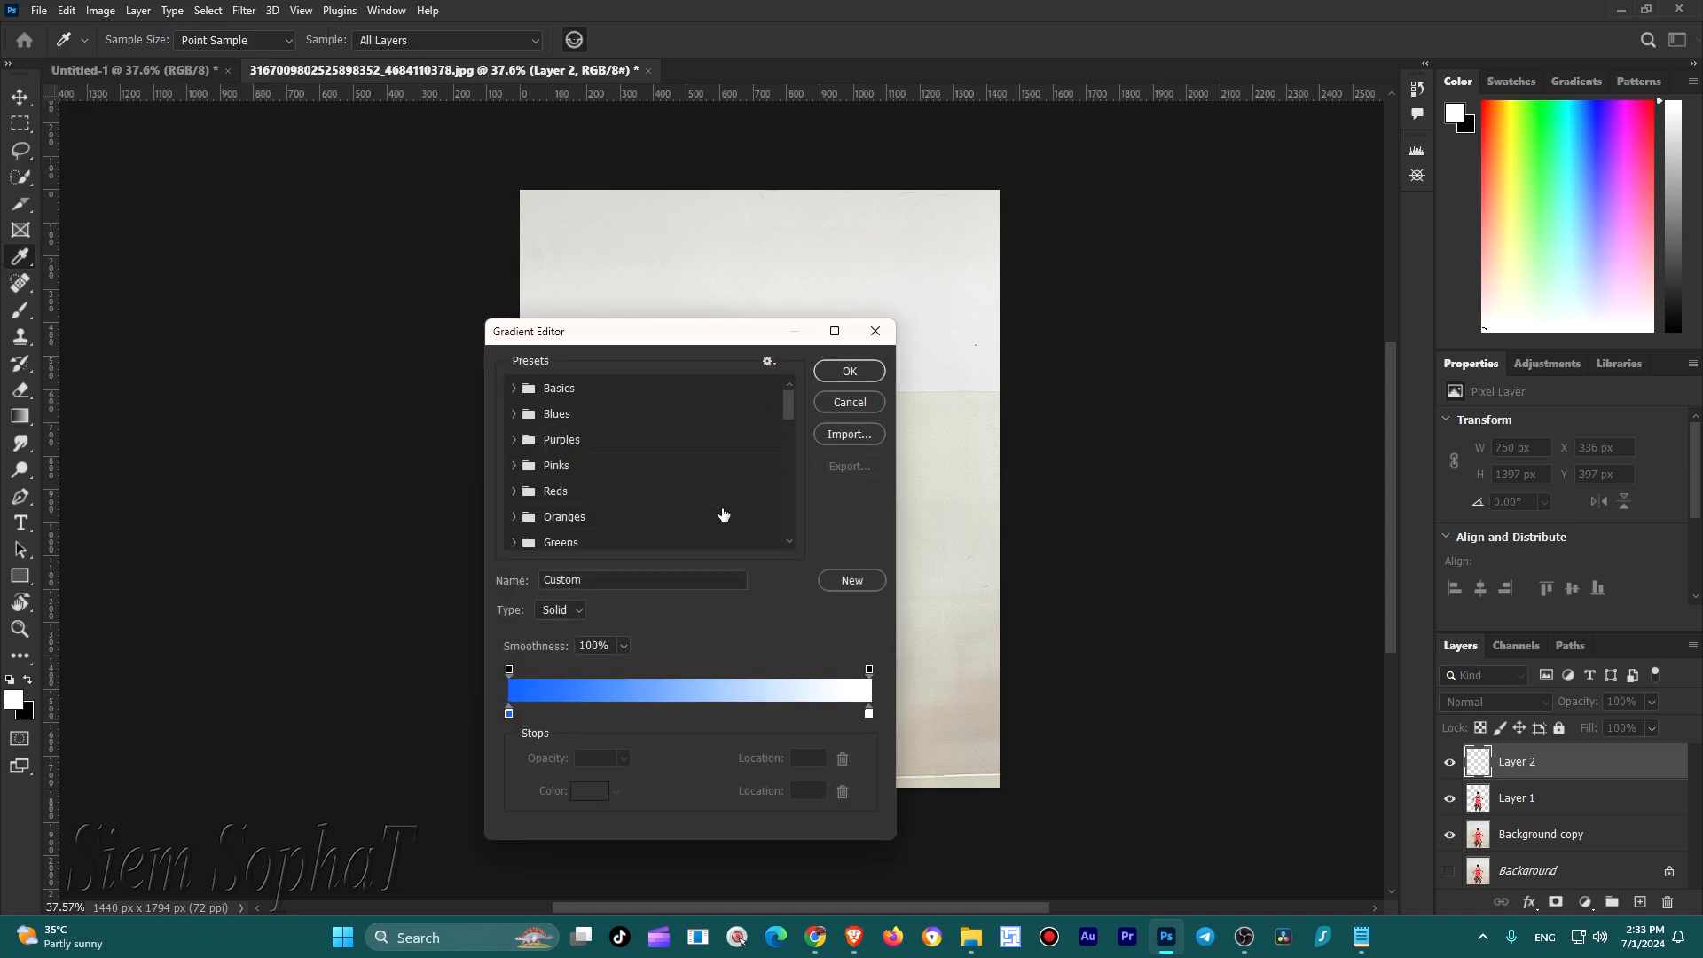
left_click(510, 713)
left_click(593, 797)
type("000000")
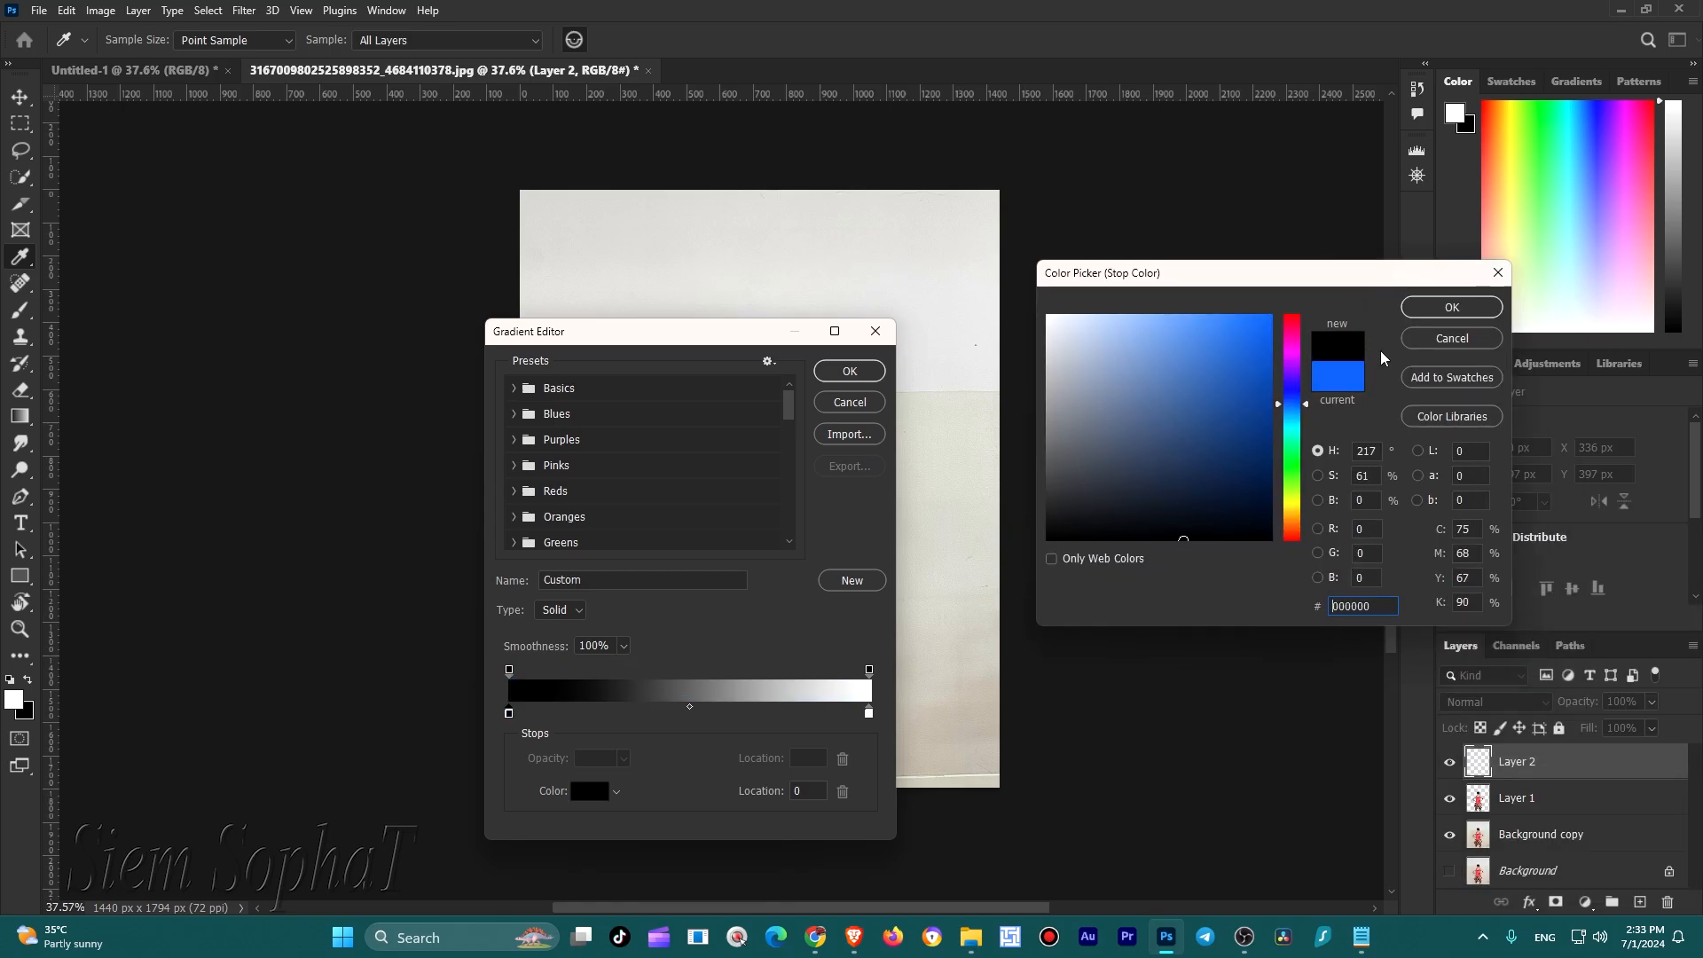
left_click(1446, 308)
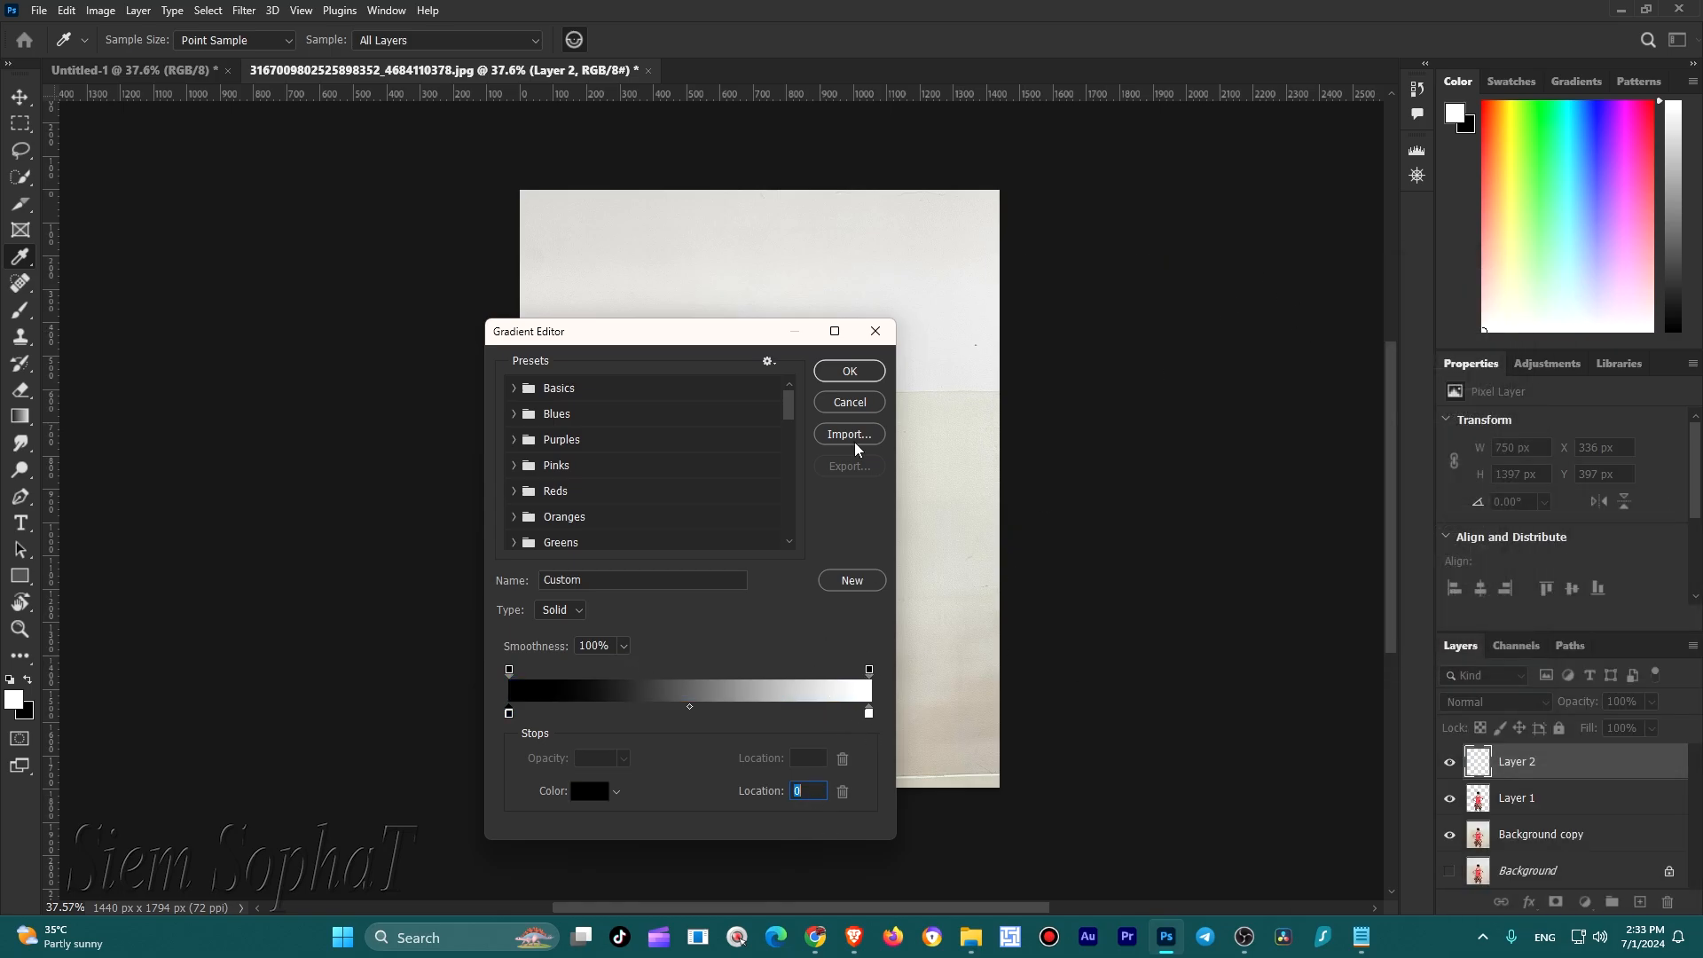
left_click(867, 374)
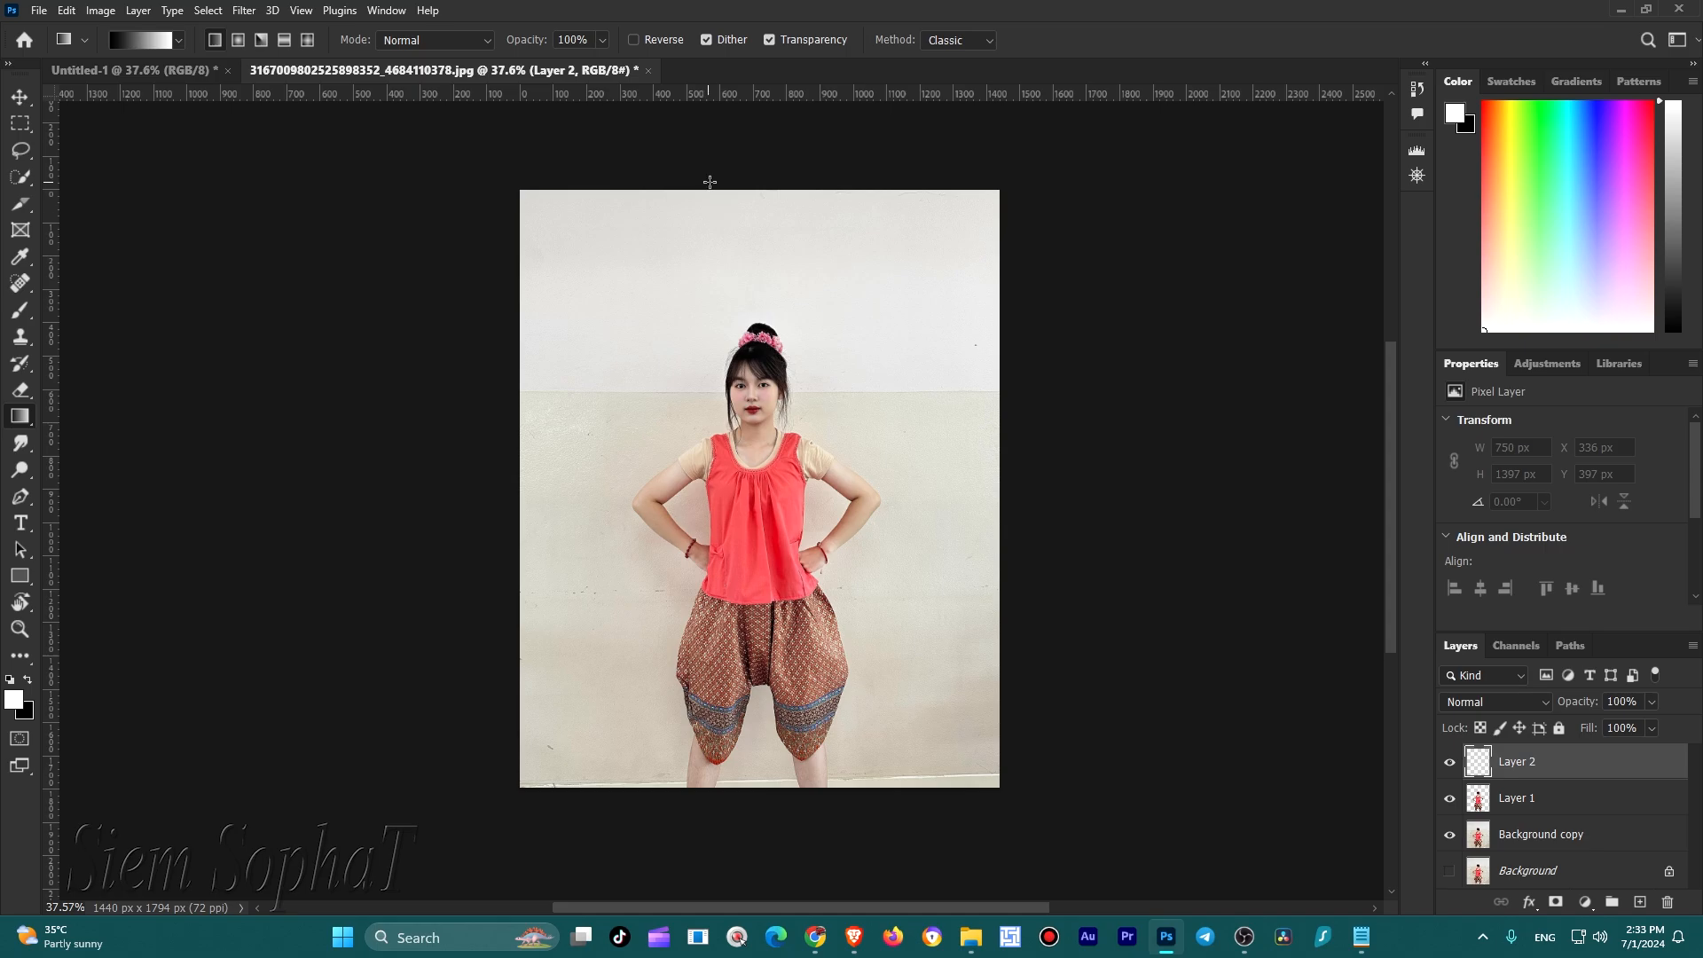
left_click_drag(745, 191, 748, 426)
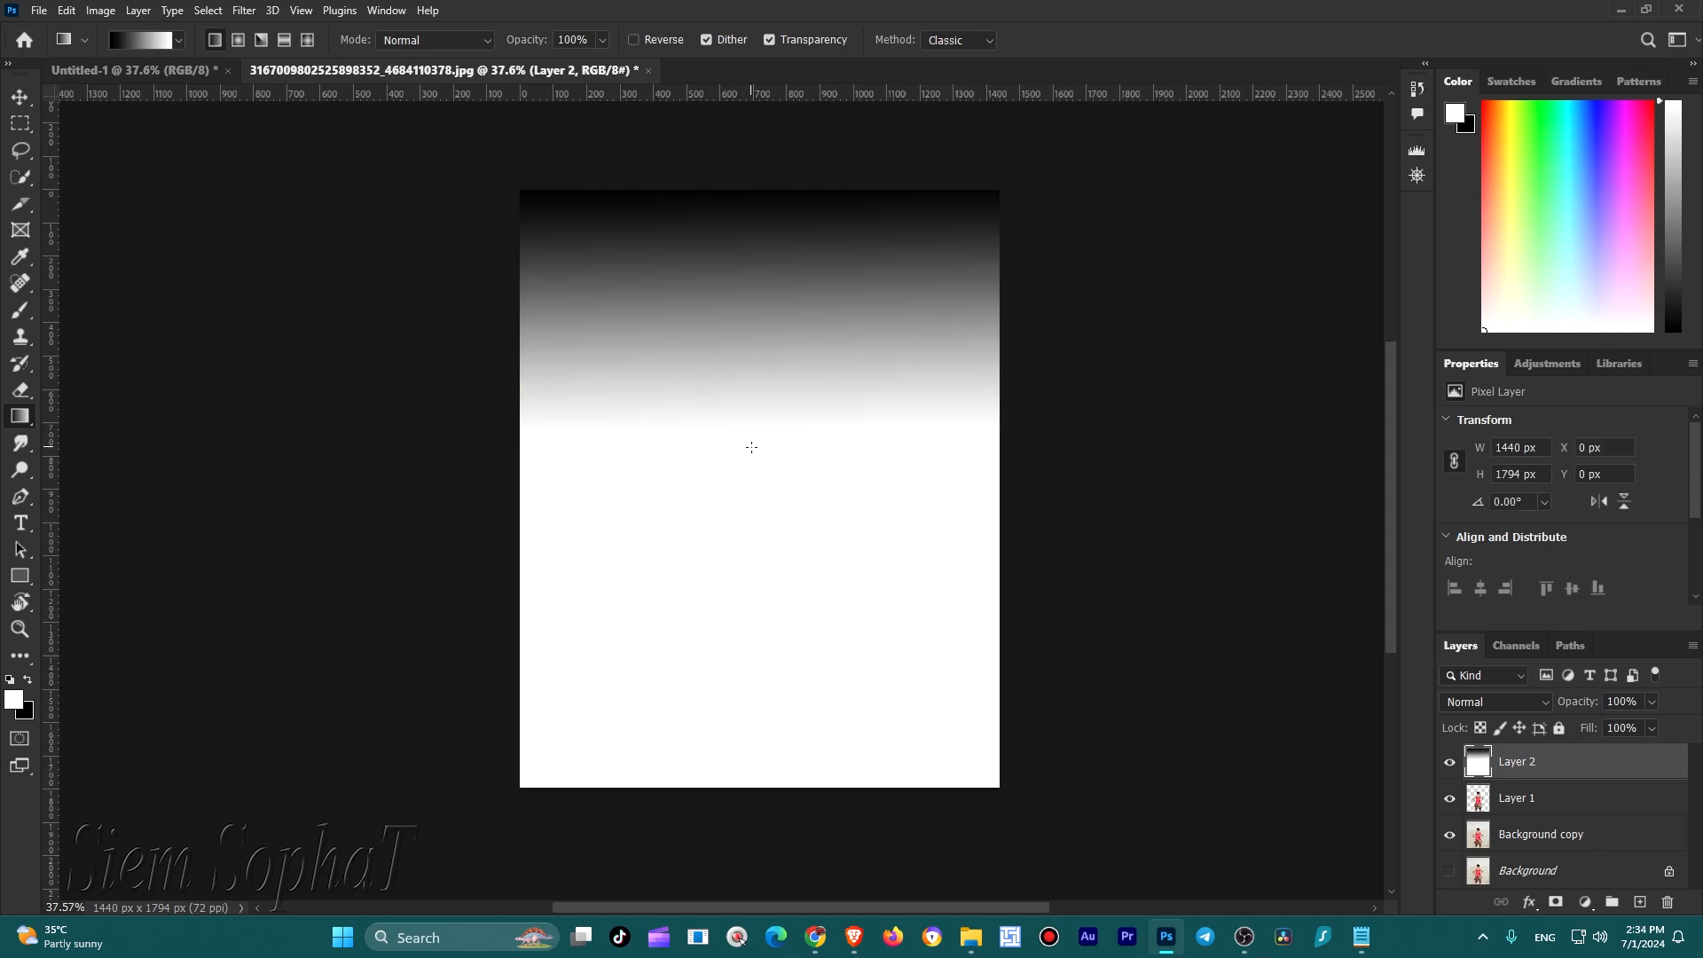
key("ctrl+z")
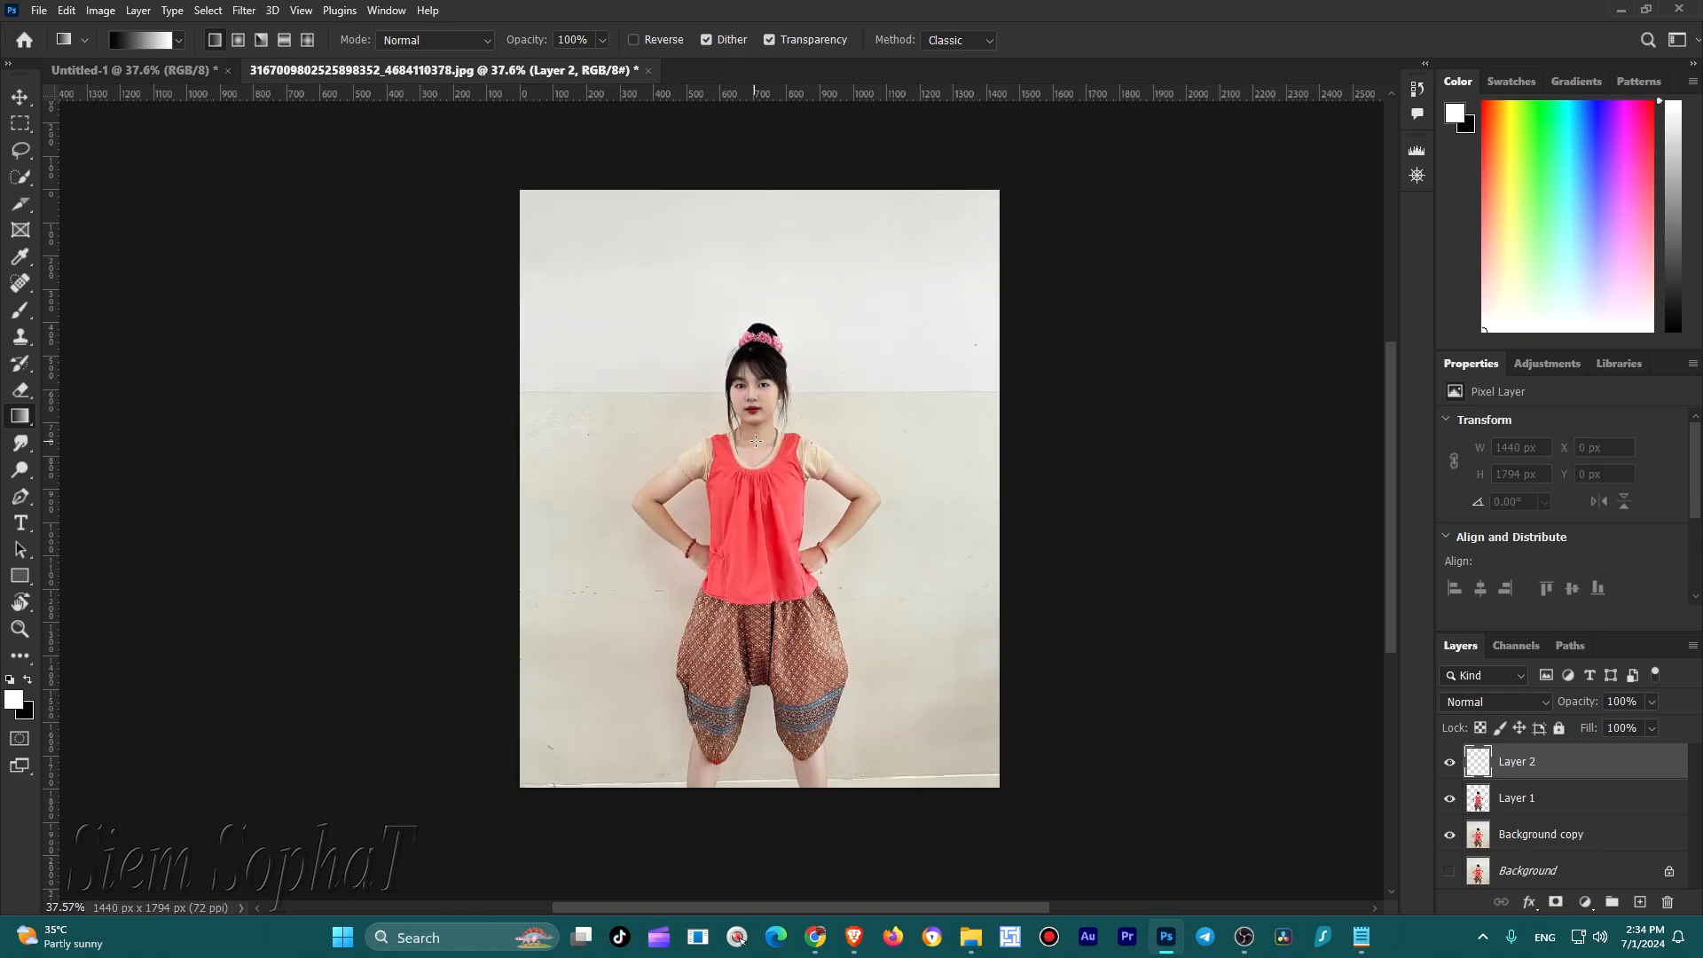
left_click_drag(764, 354, 746, 149)
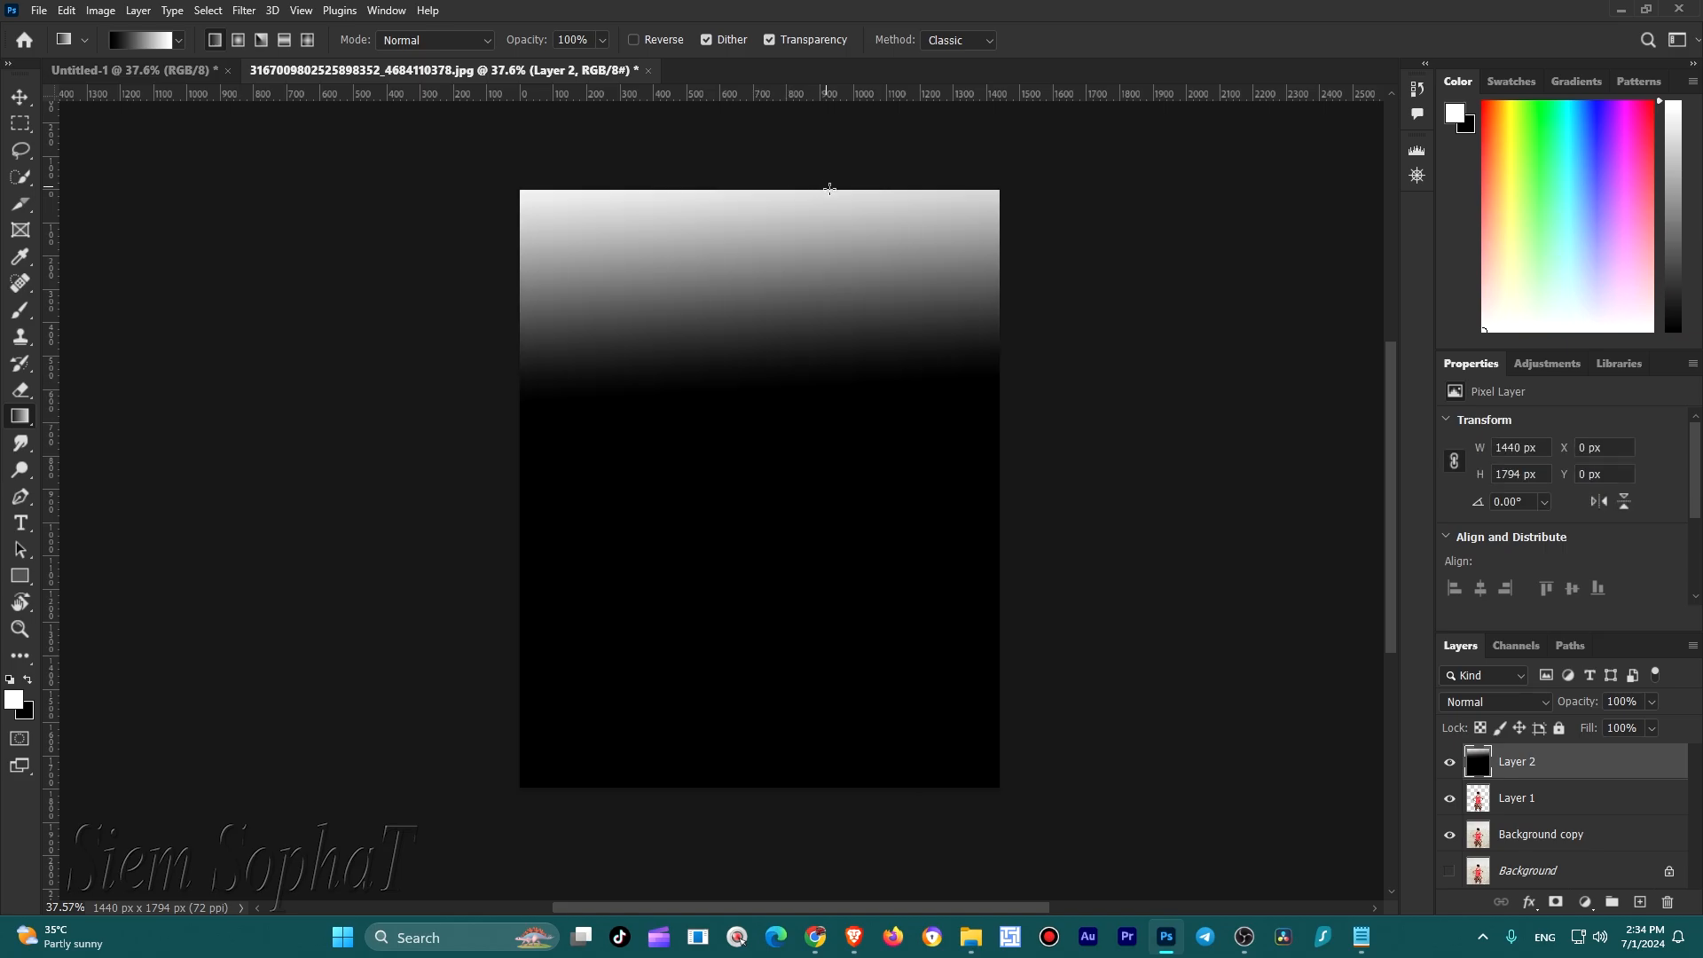
key("ctrl+z")
Draw a straight vertical gradient on Layer 2 from the woman's chin up to the canvas's top edge and apply the Wave filter with 999 sine generators
left_click_drag(760, 408, 761, 189)
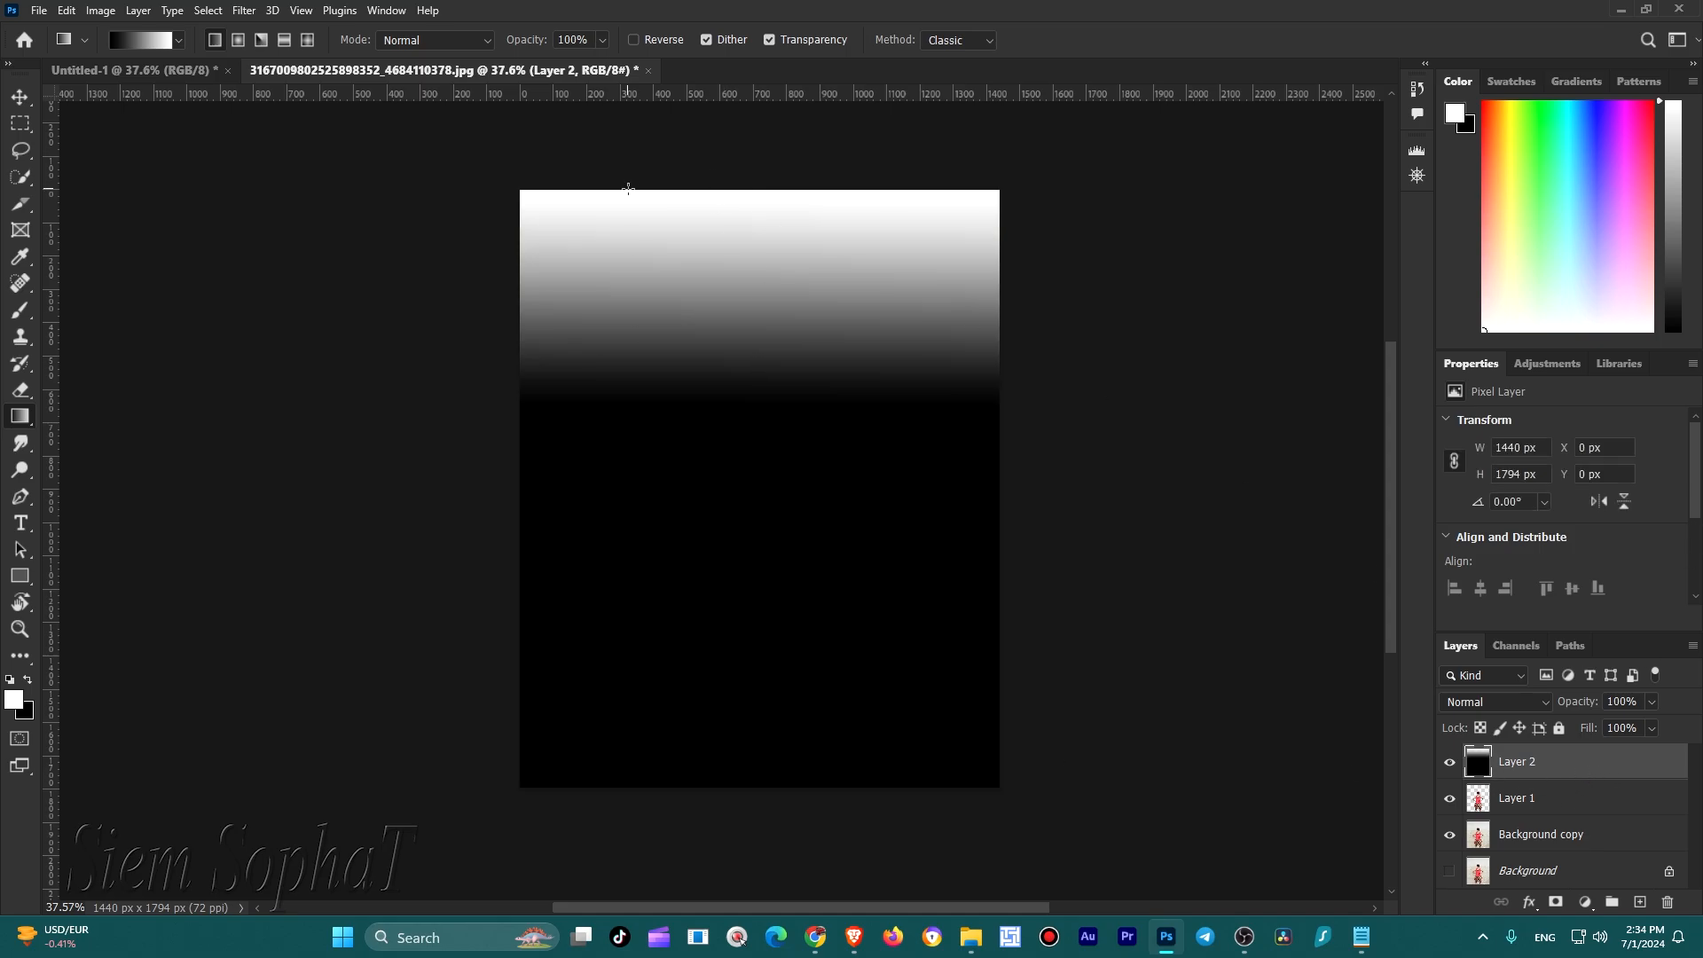
left_click(242, 11)
mouse_move(413, 355)
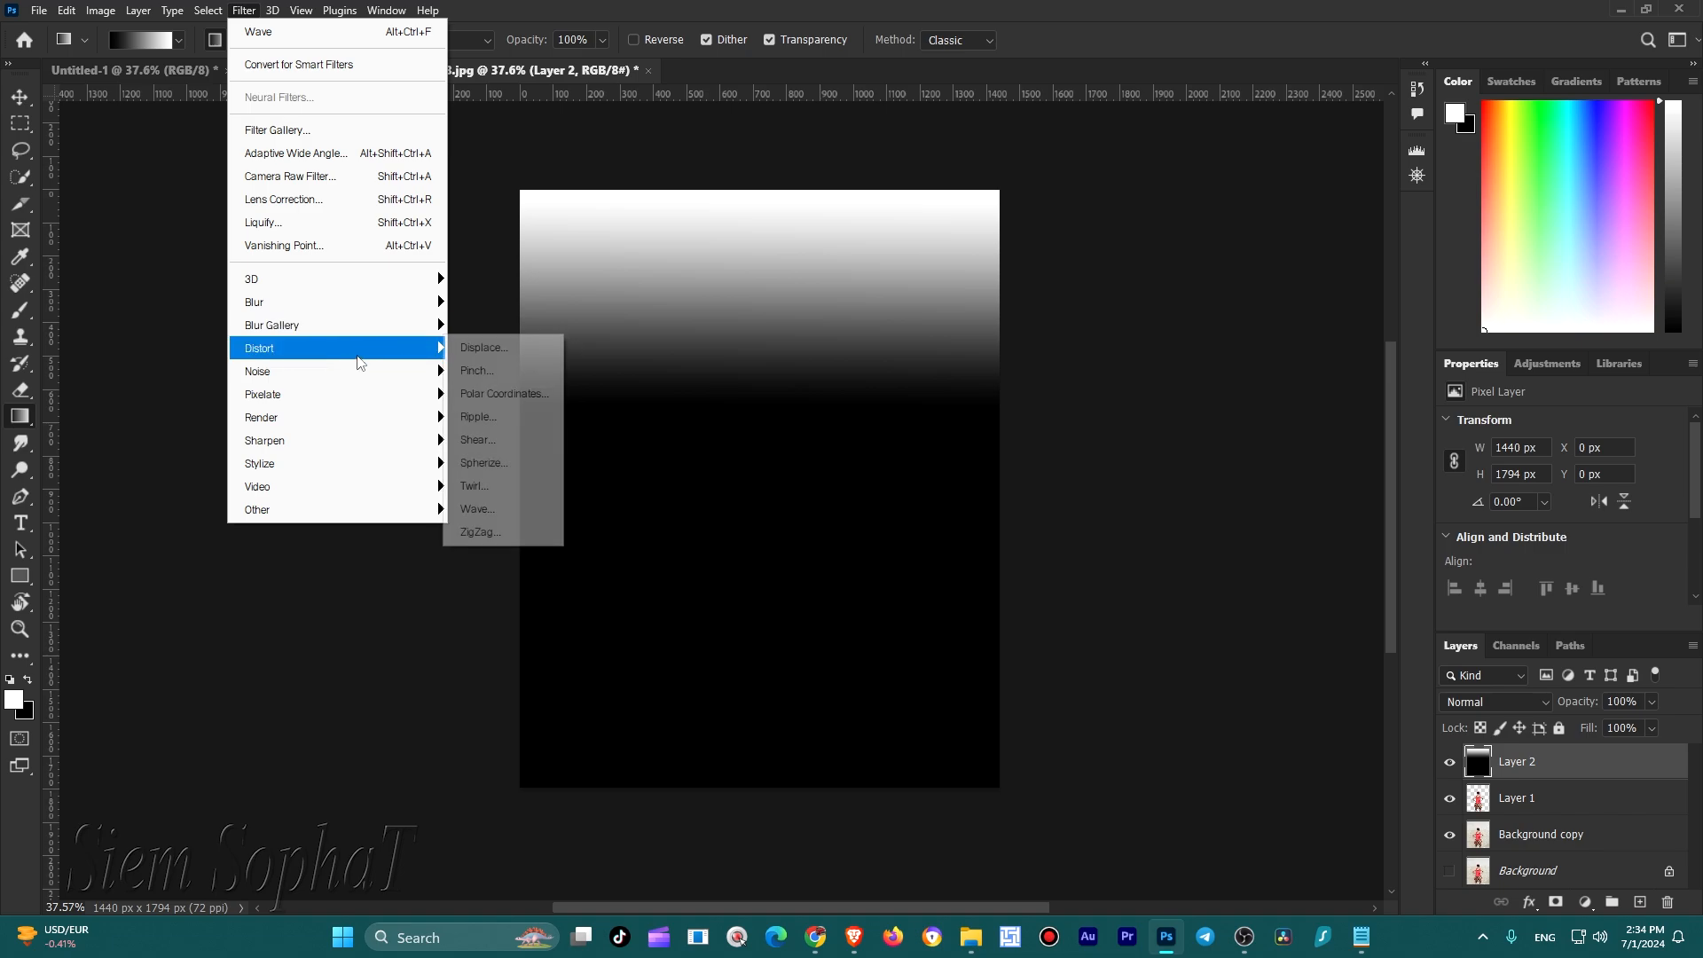
left_click(509, 511)
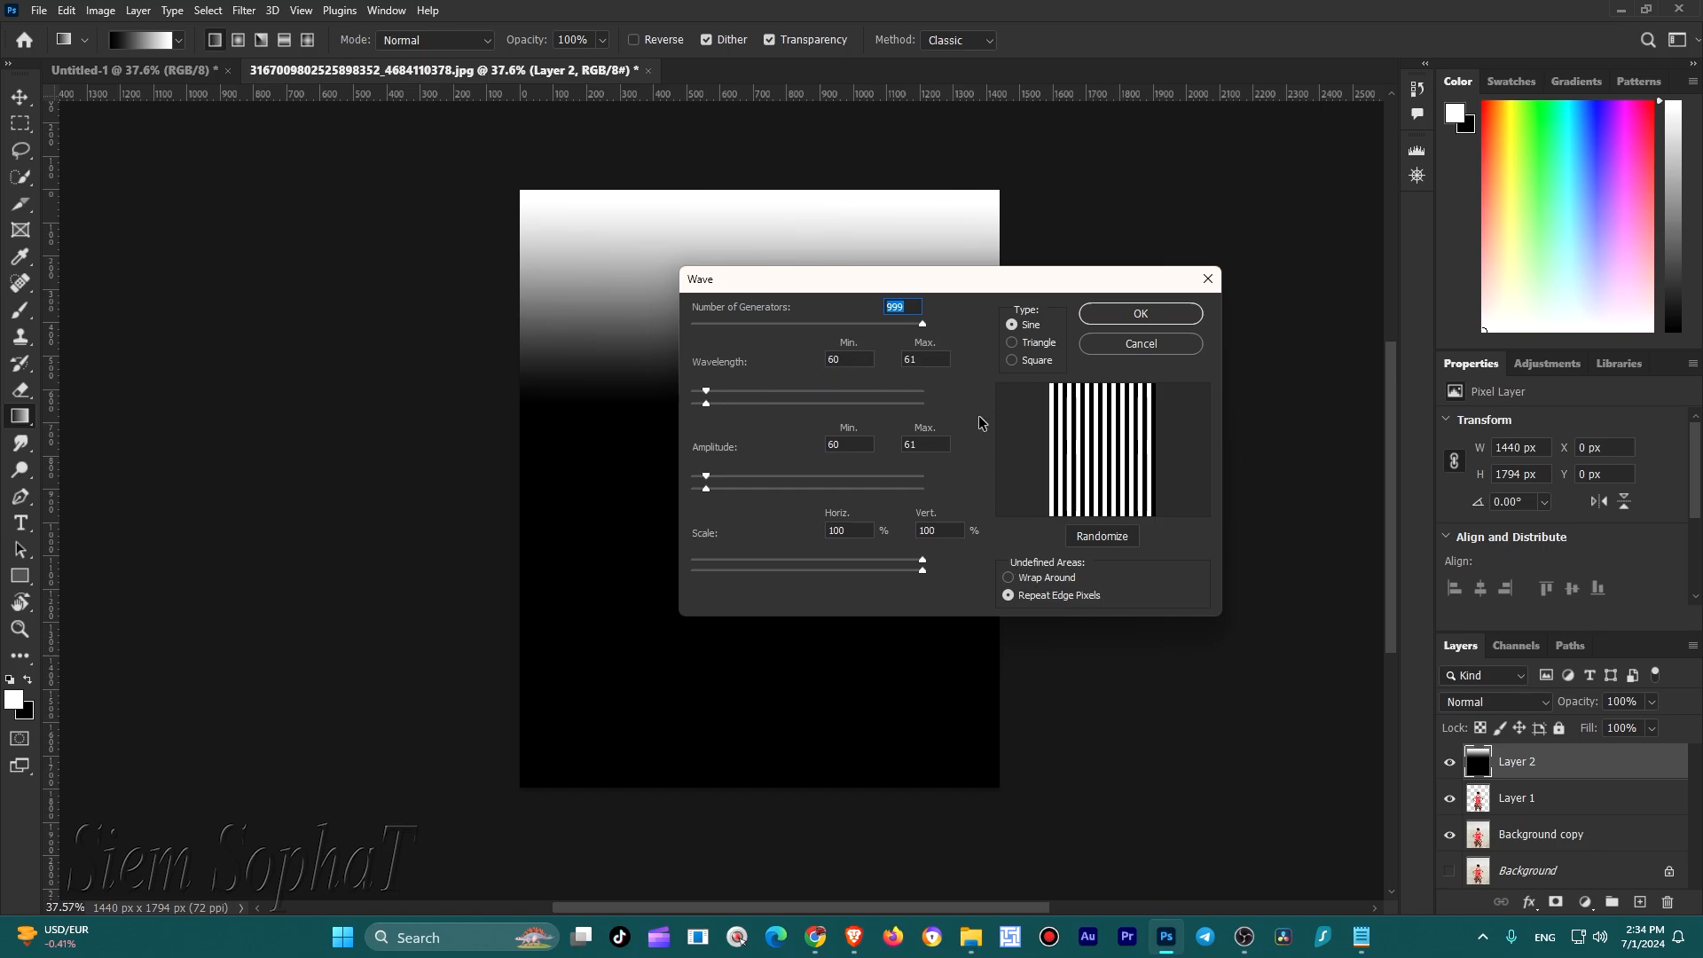
left_click(1152, 313)
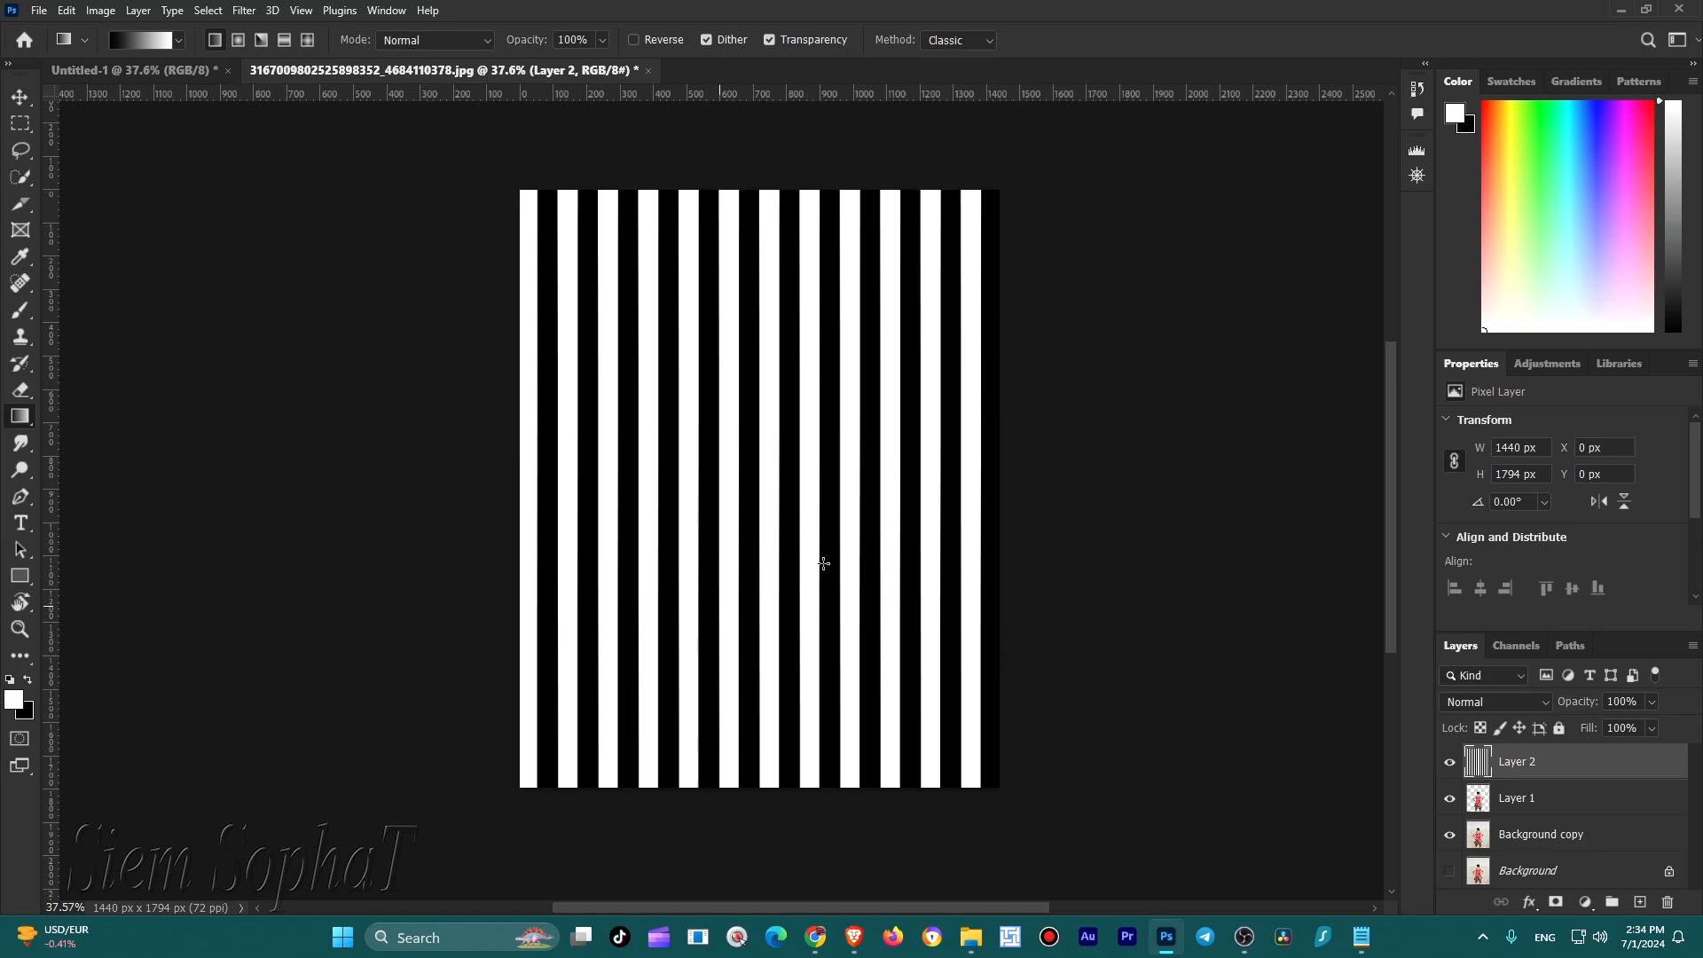
Apply the Polar Coordinates filter to the striped layer using Rectangular to Polar
left_click(244, 11)
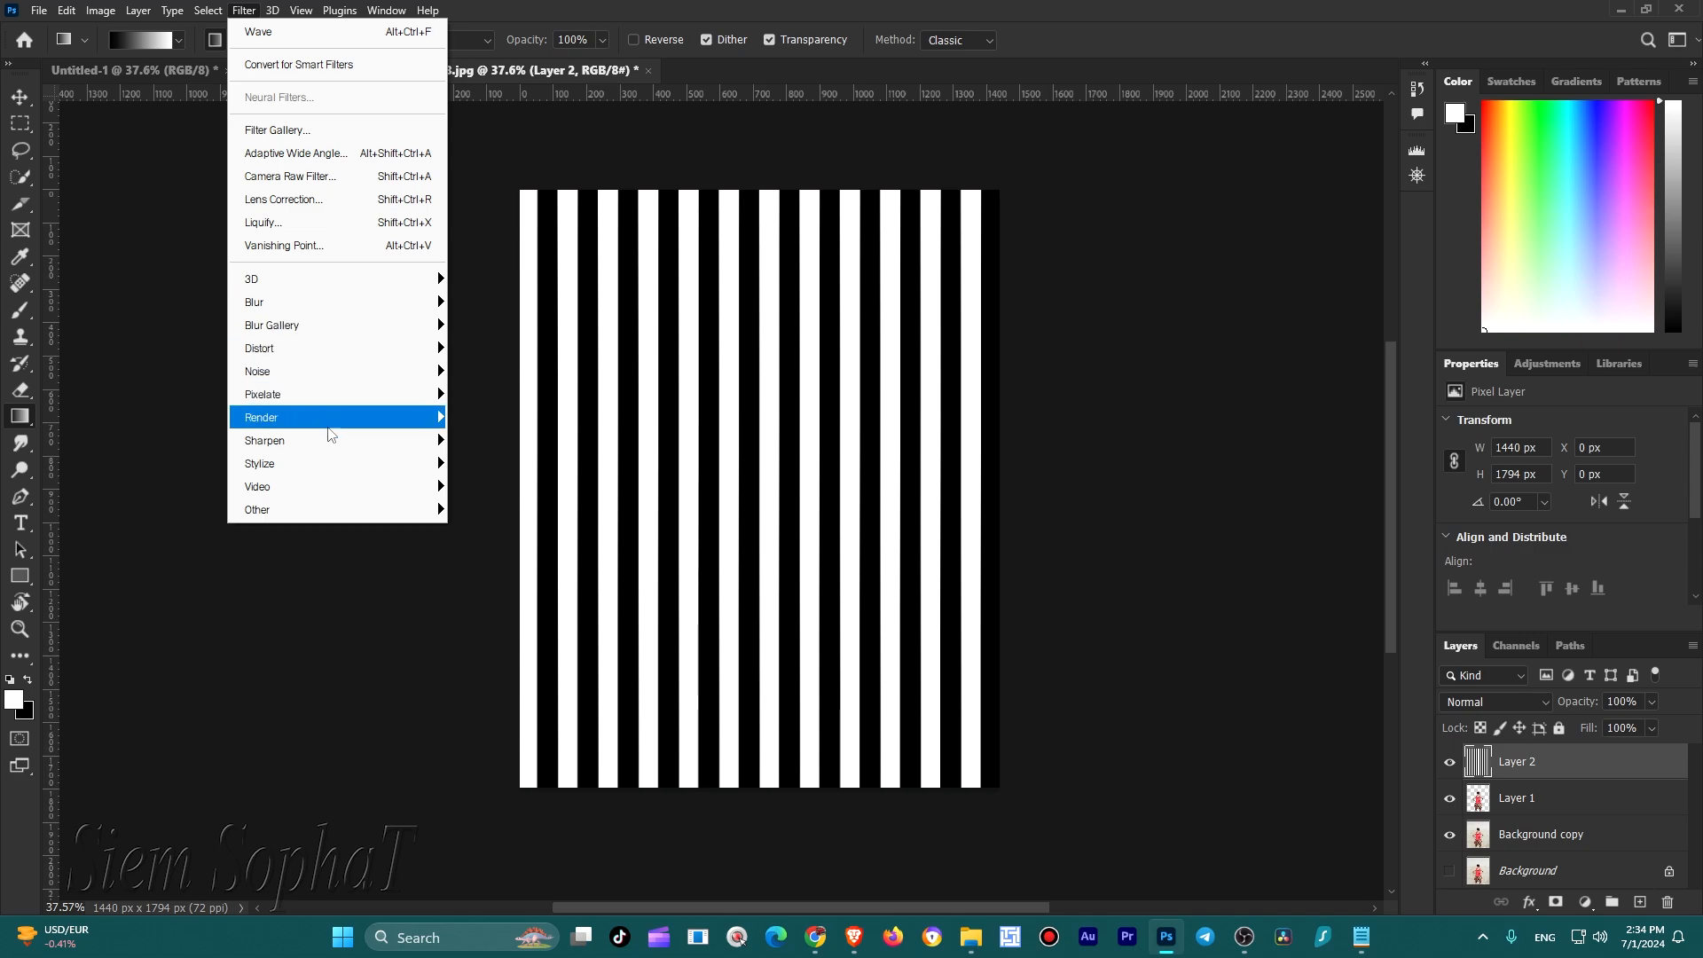
mouse_move(355, 325)
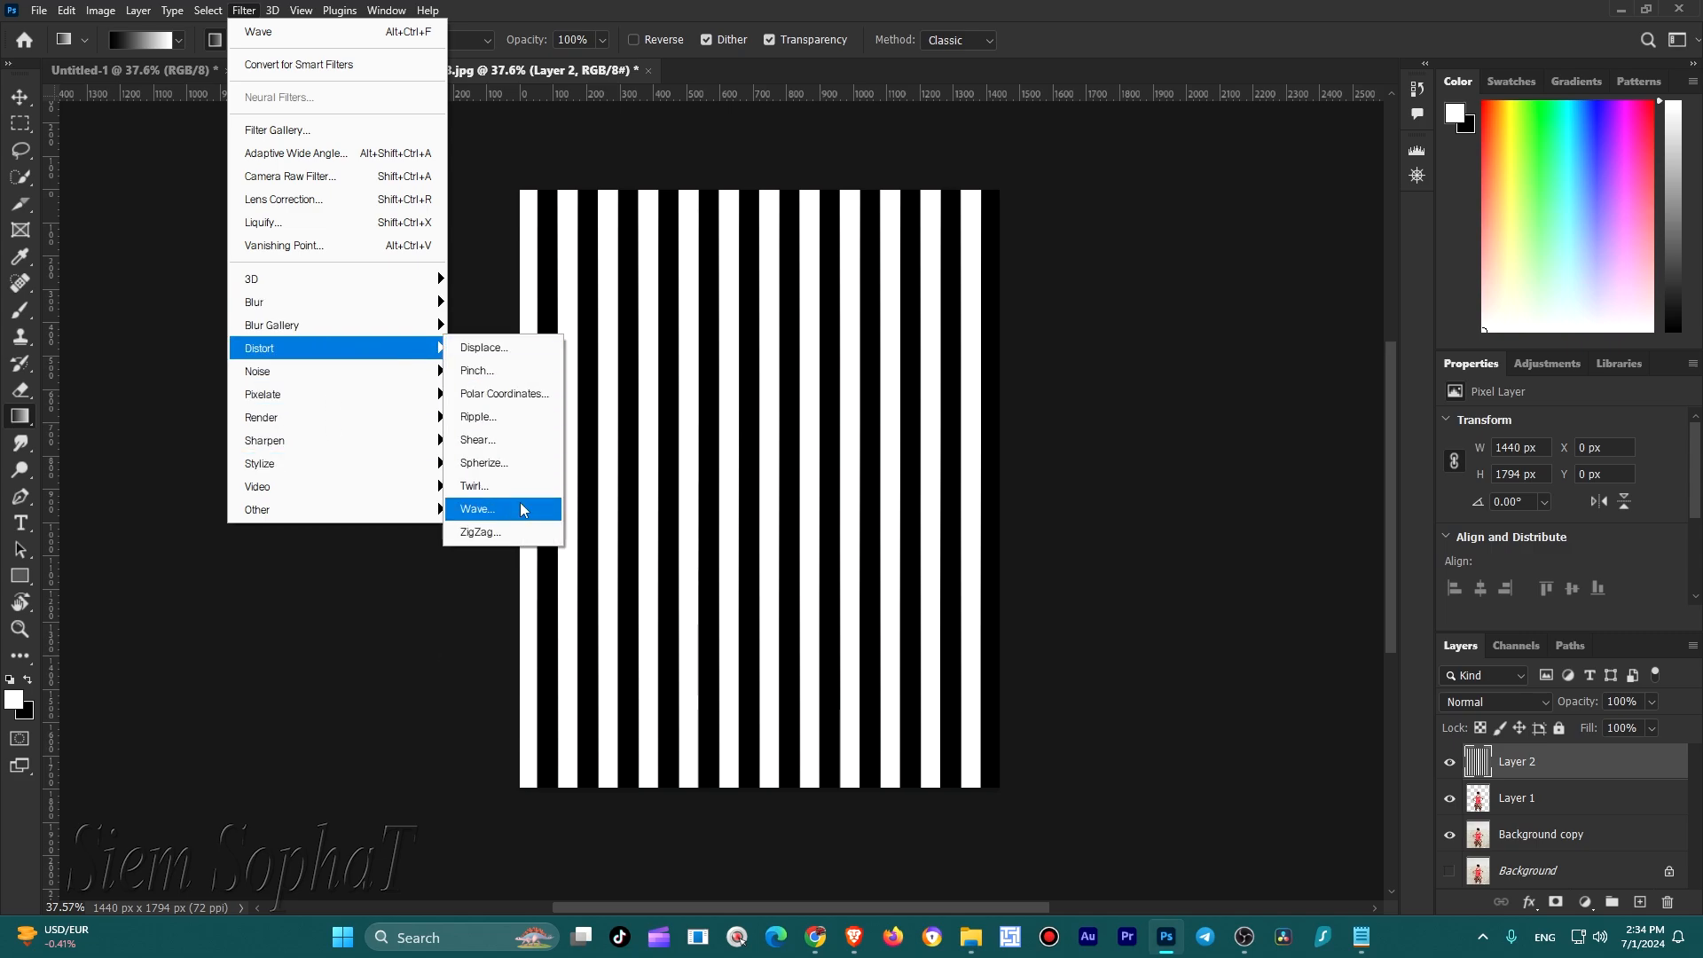
left_click(502, 393)
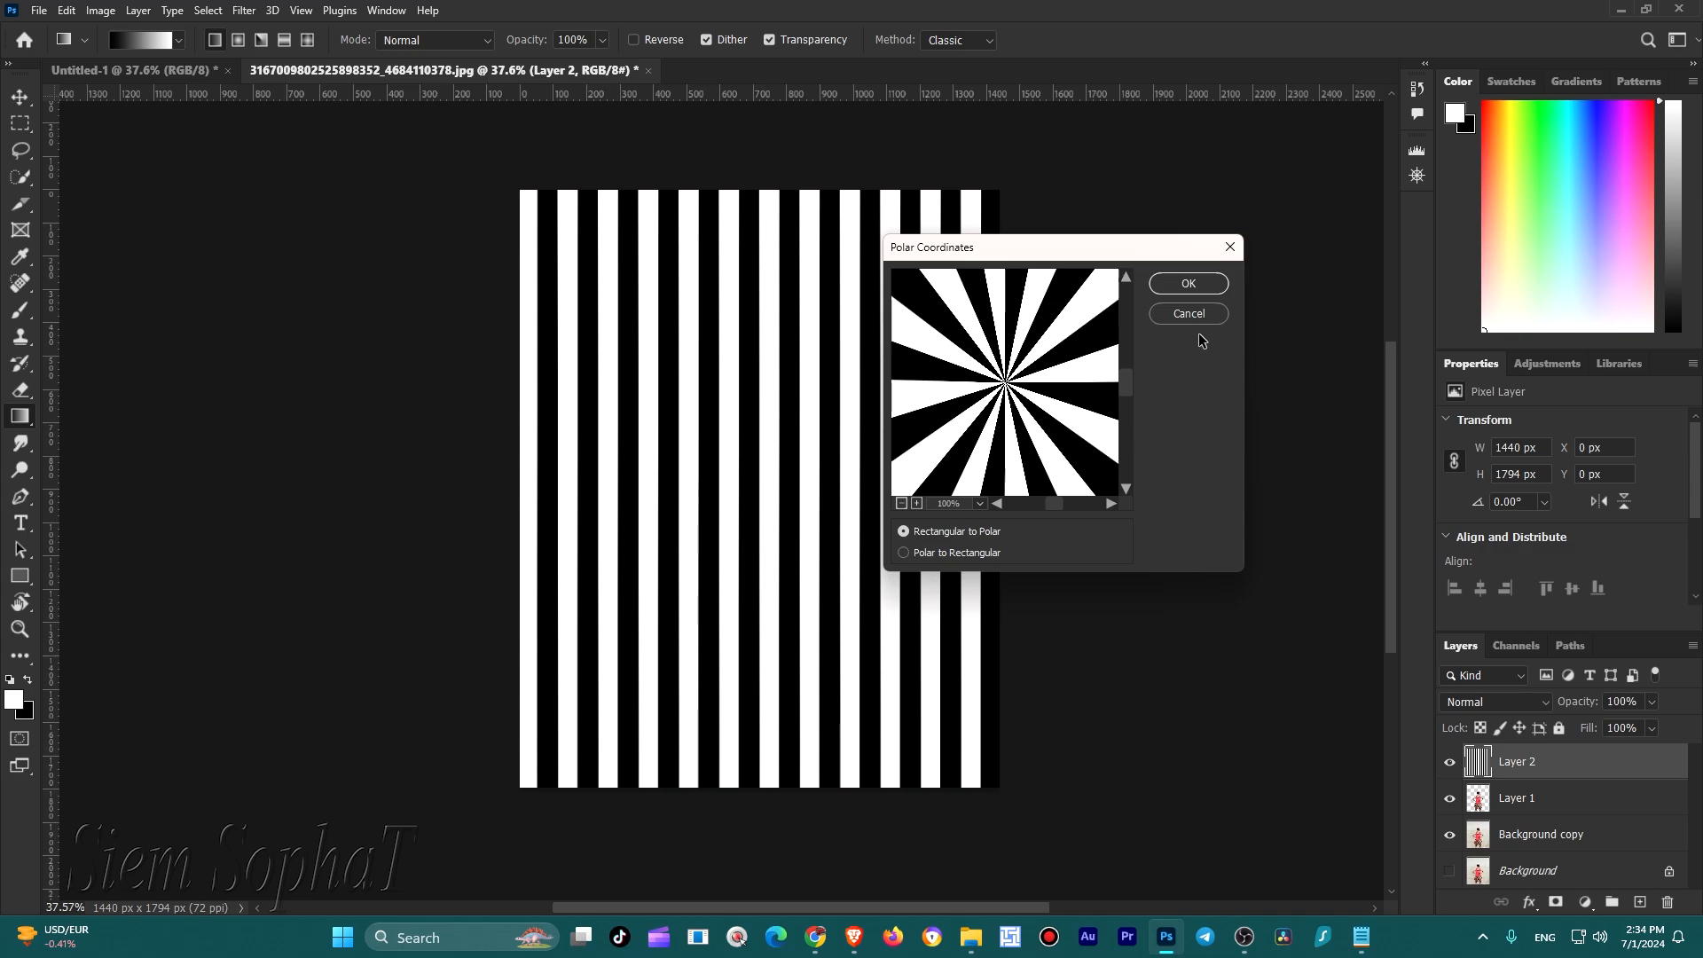
left_click(1187, 285)
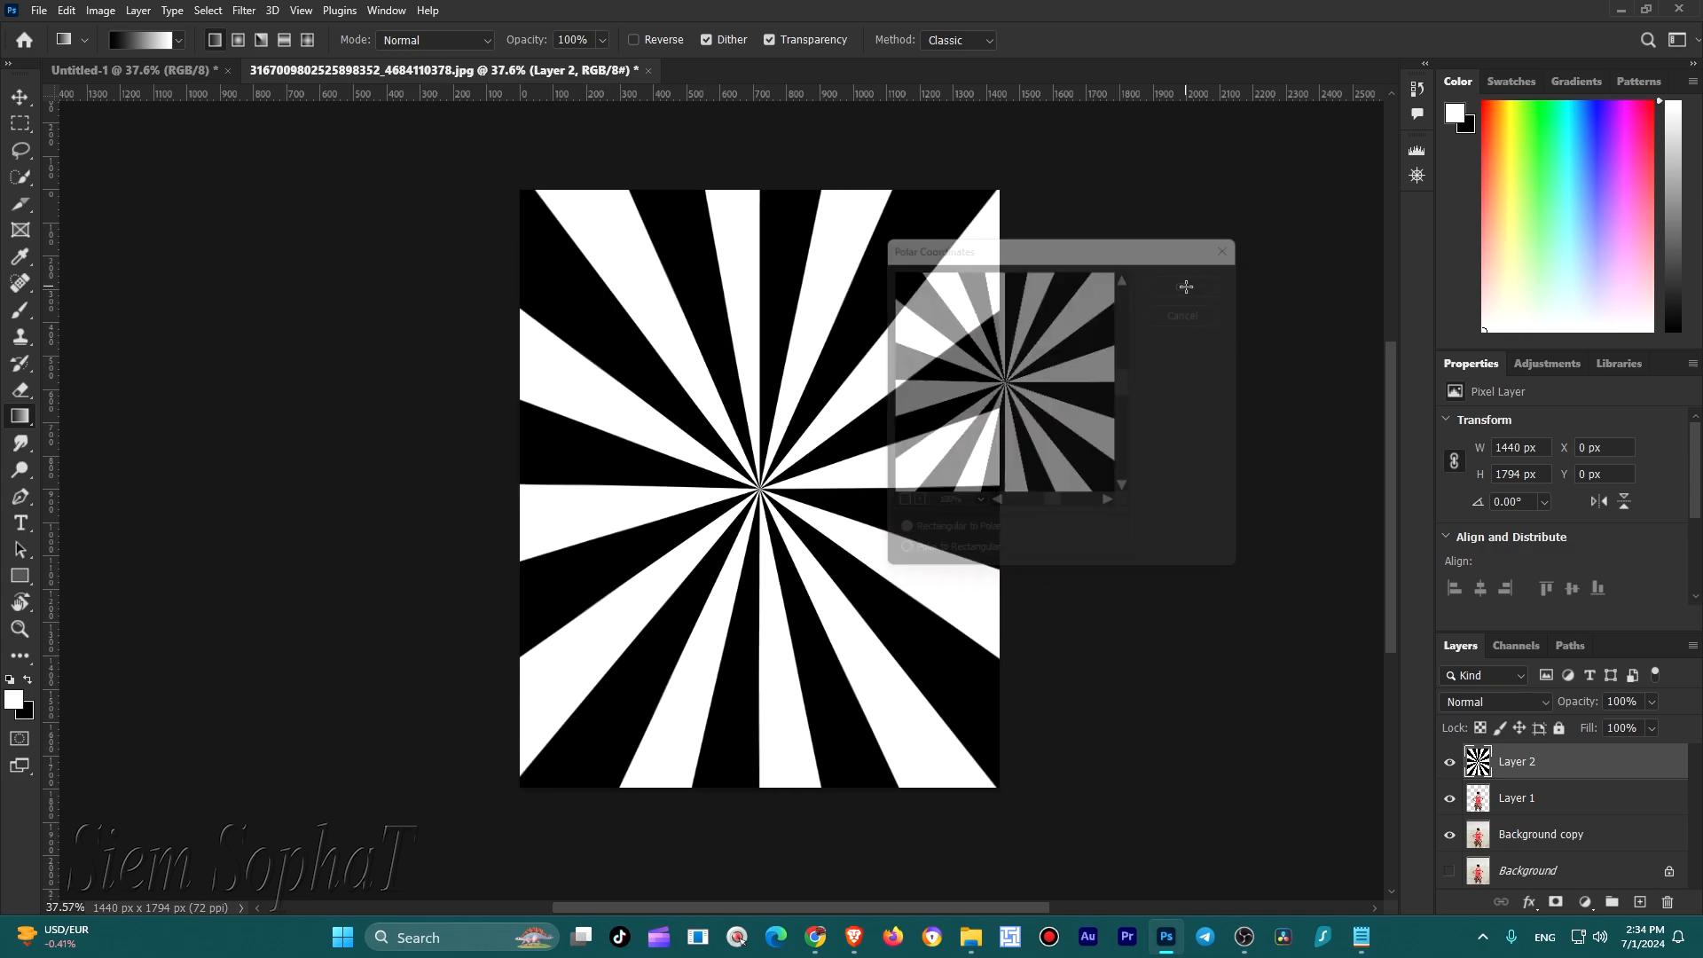
Move the cut-out woman on Layer 1 above the ray pattern on Layer 2
left_click(1510, 801)
key("ctrl+bracketright")
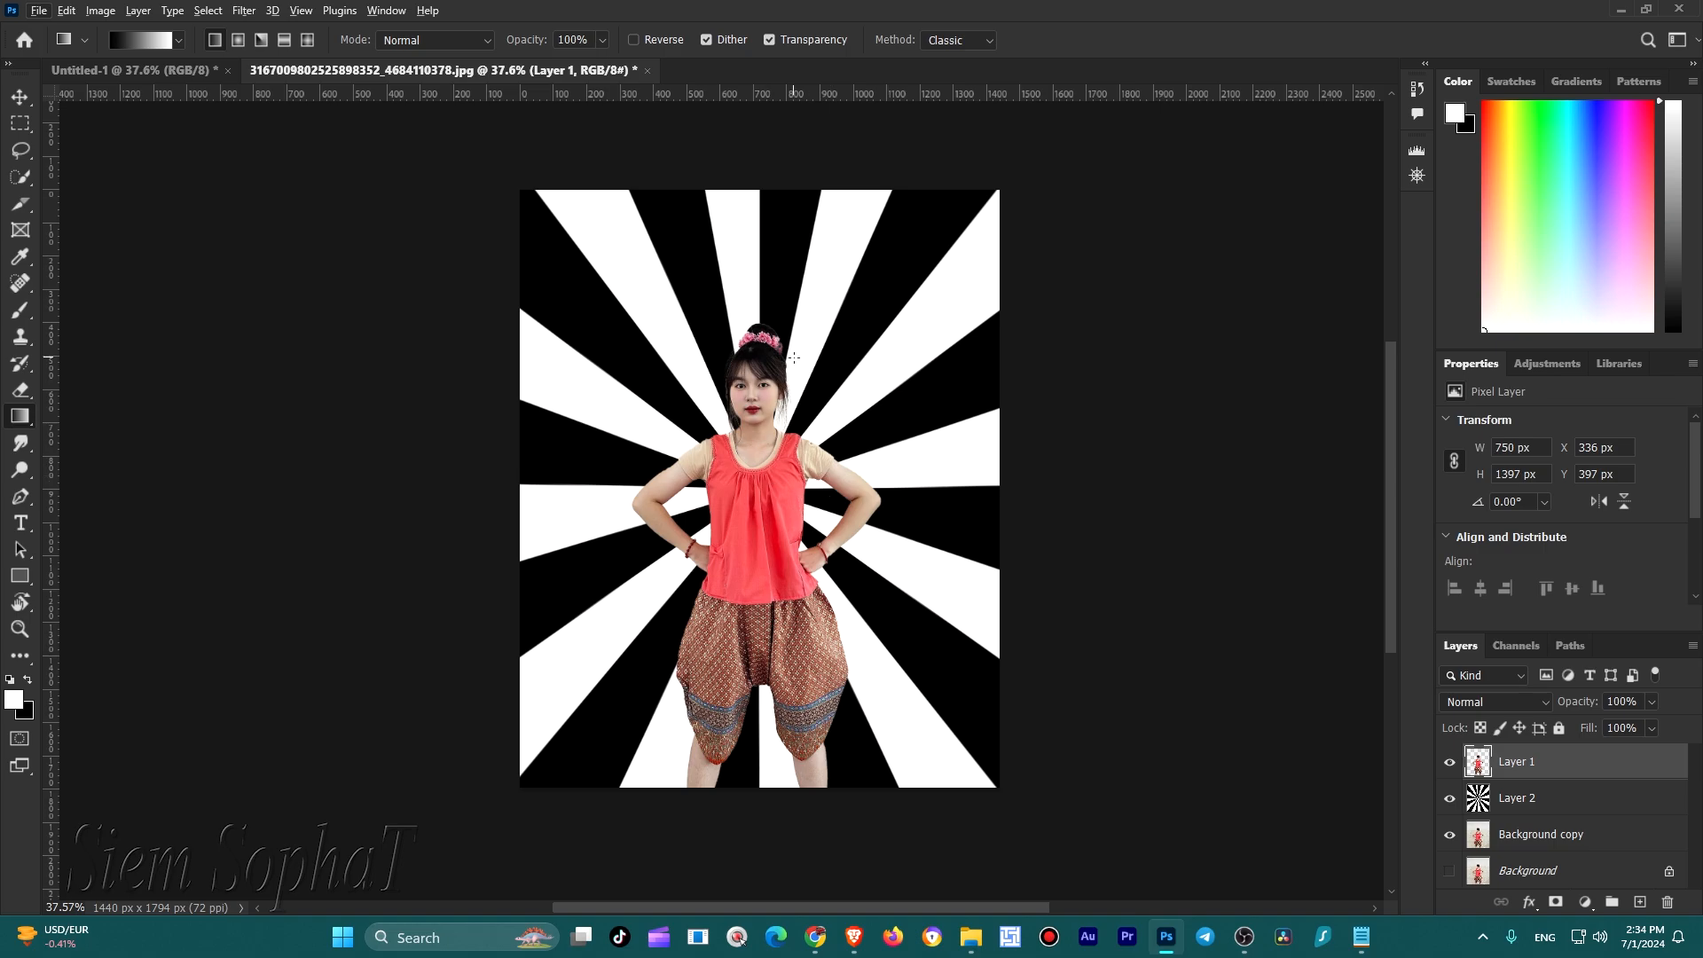
key("ctrl+plus")
key("ctrl+plus")
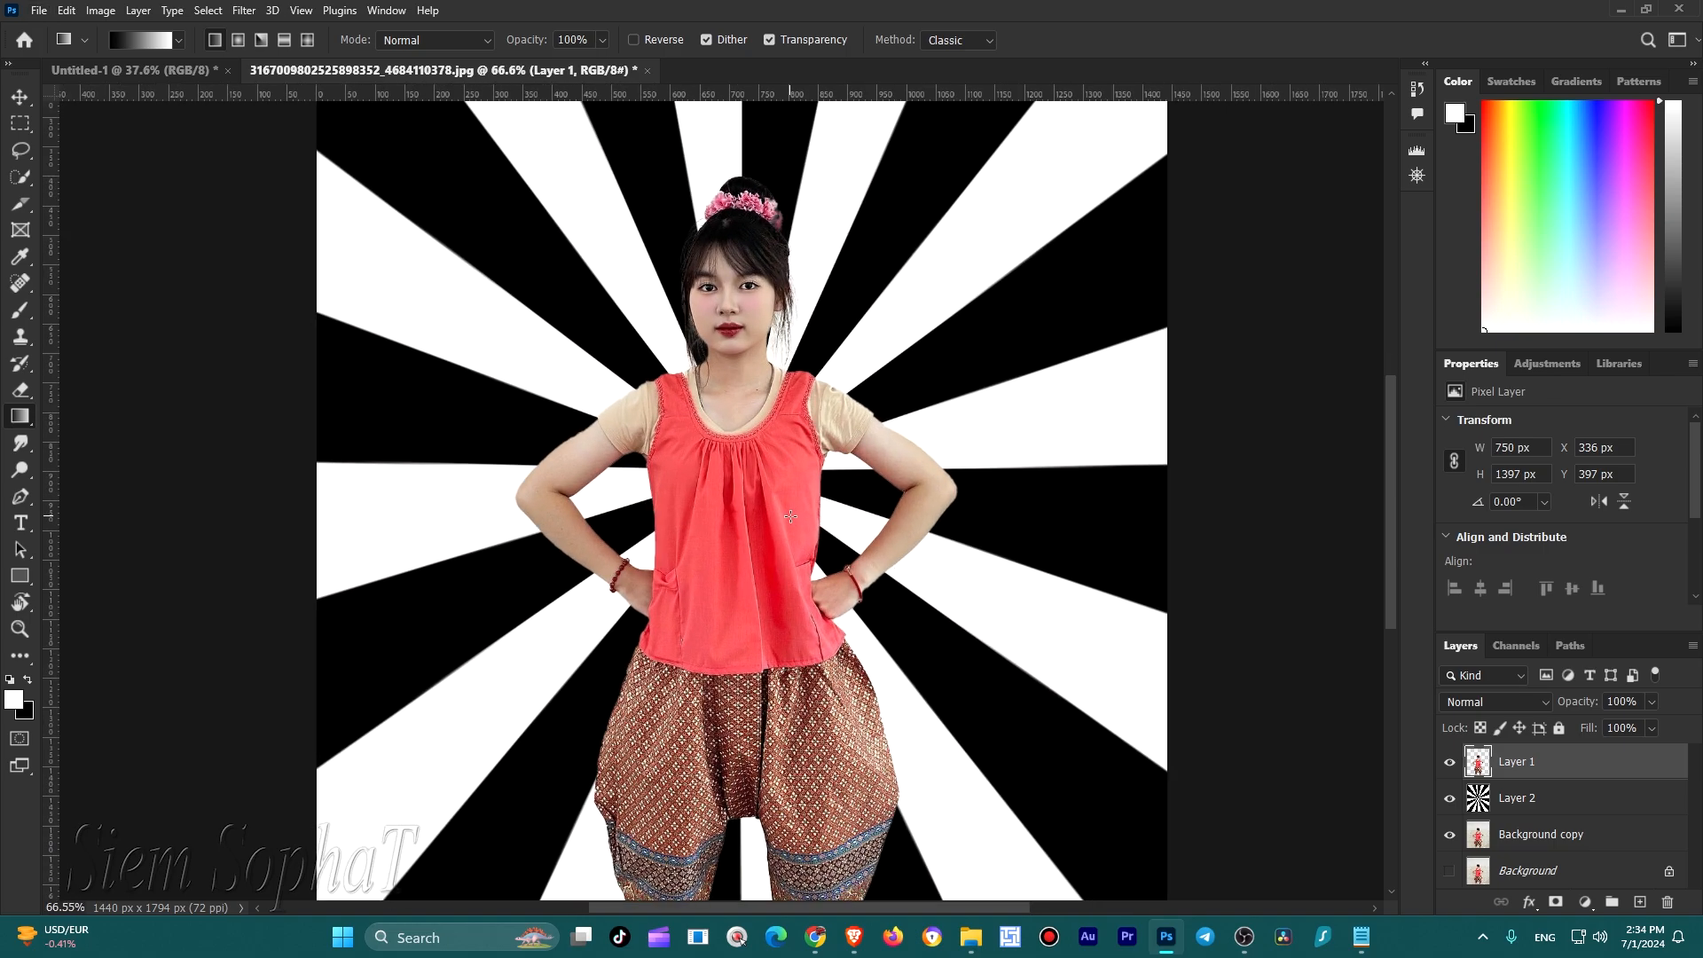
scroll(791, 515, "down", 1)
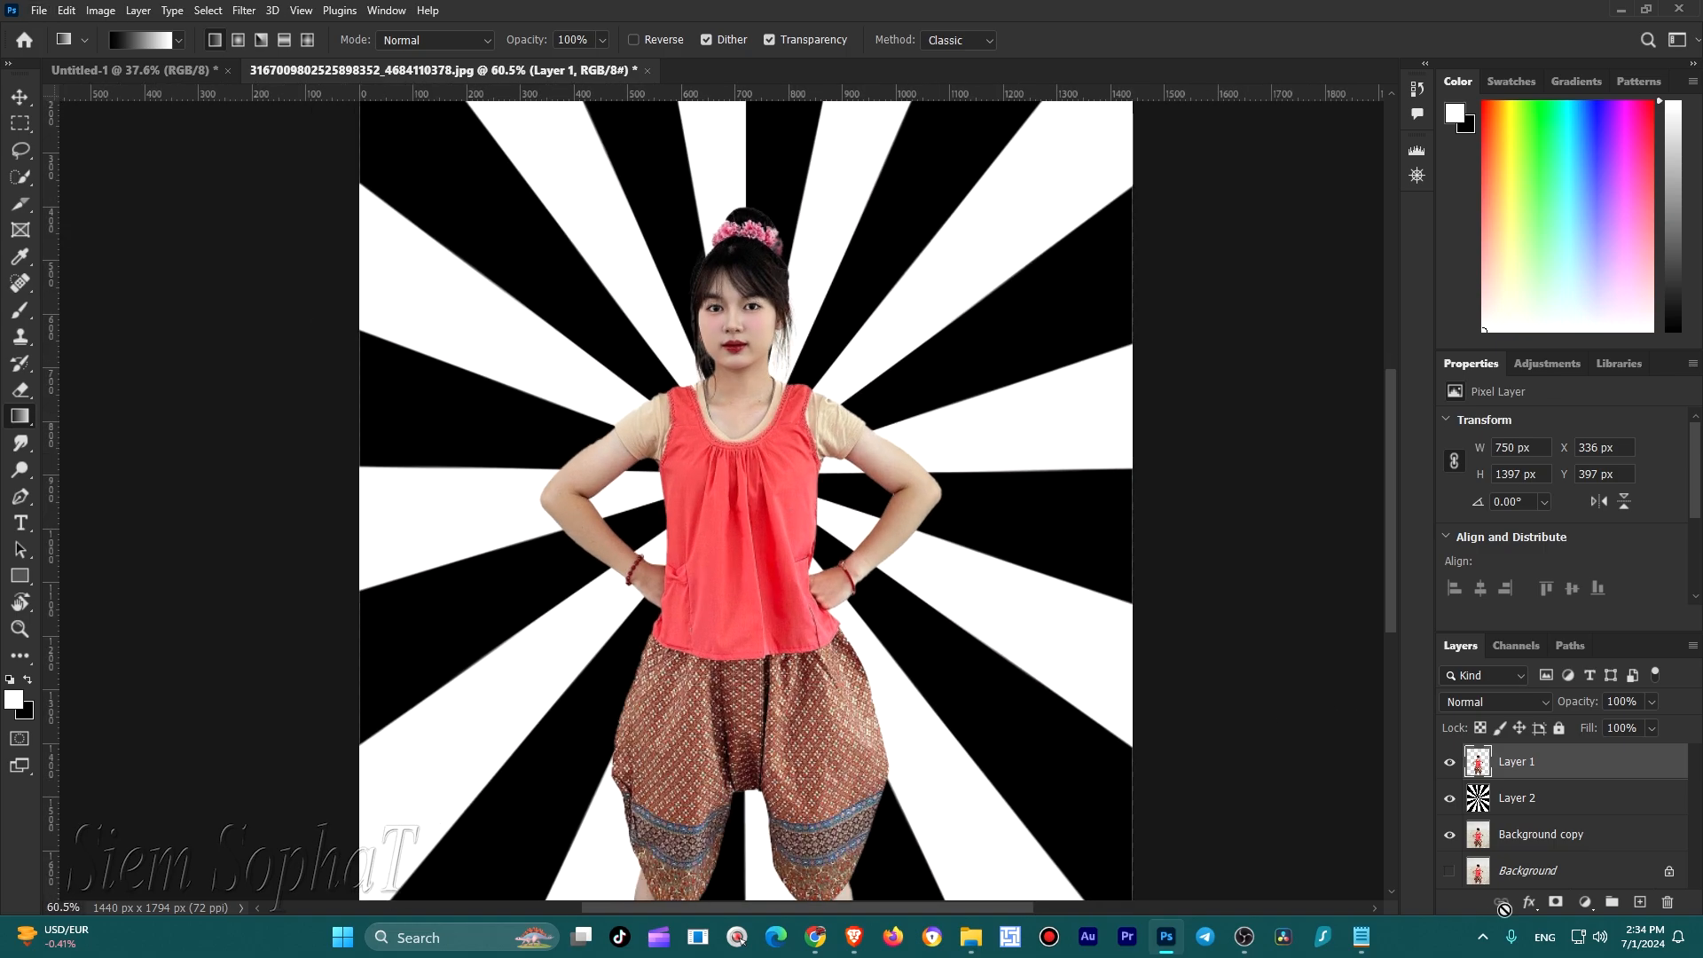
Duplicate the ray pattern on Layer 2 and hide the original Layer 2
left_click(1558, 801)
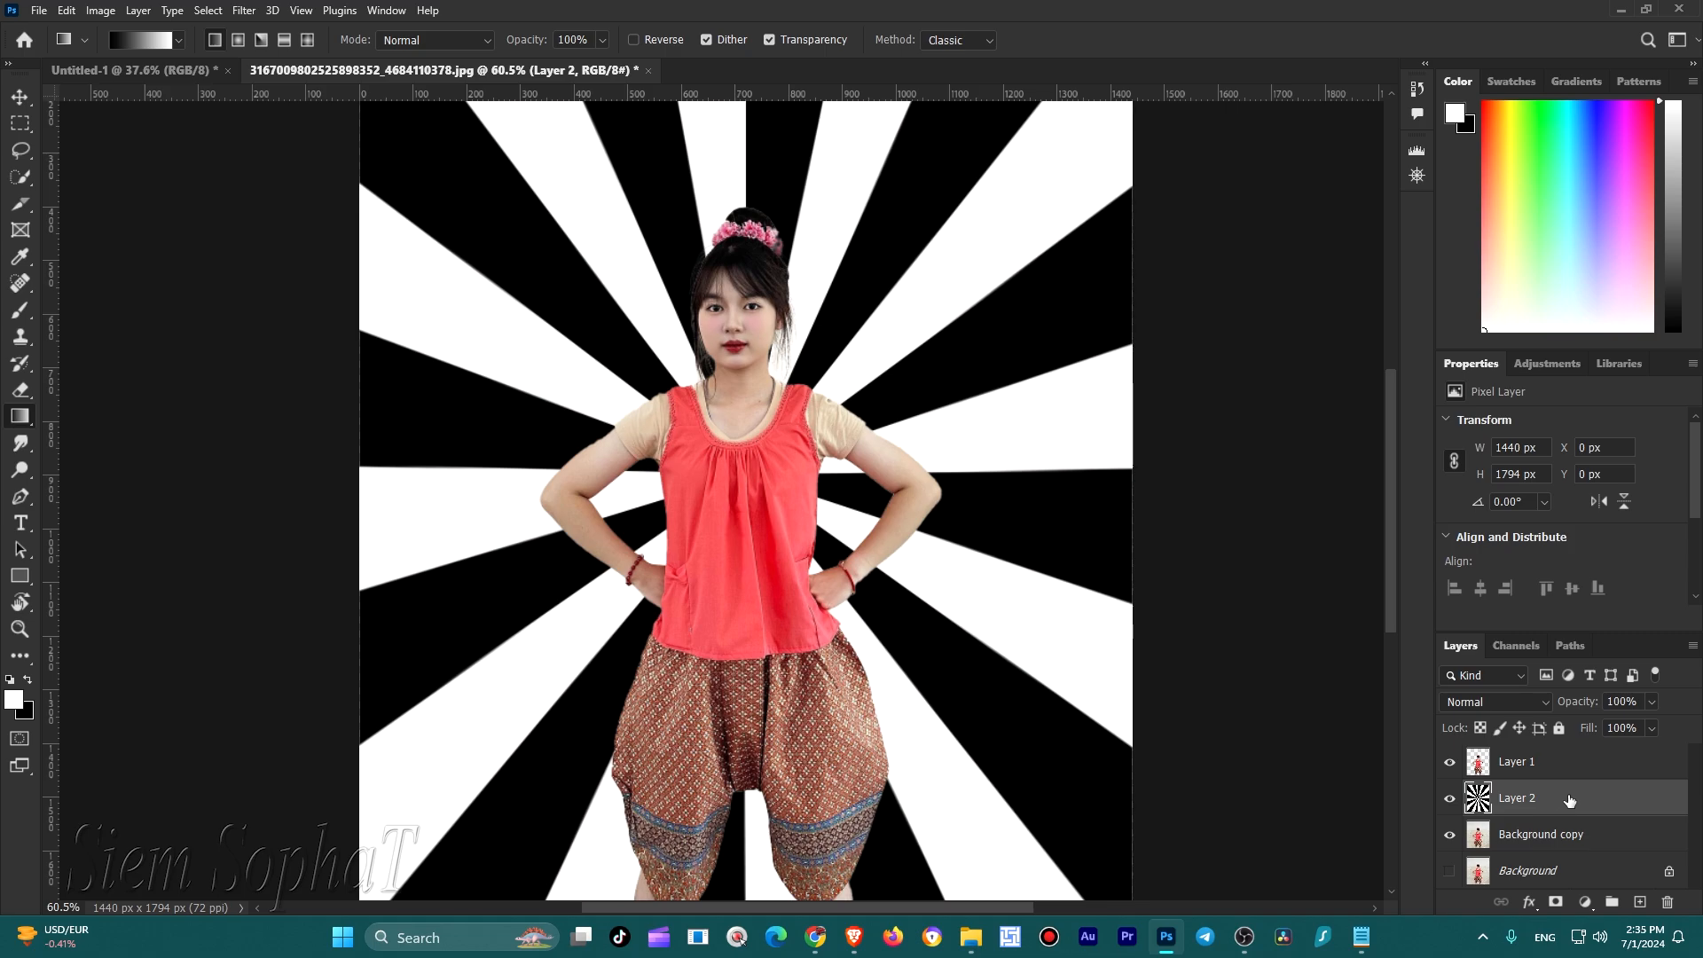
key("ctrl+j")
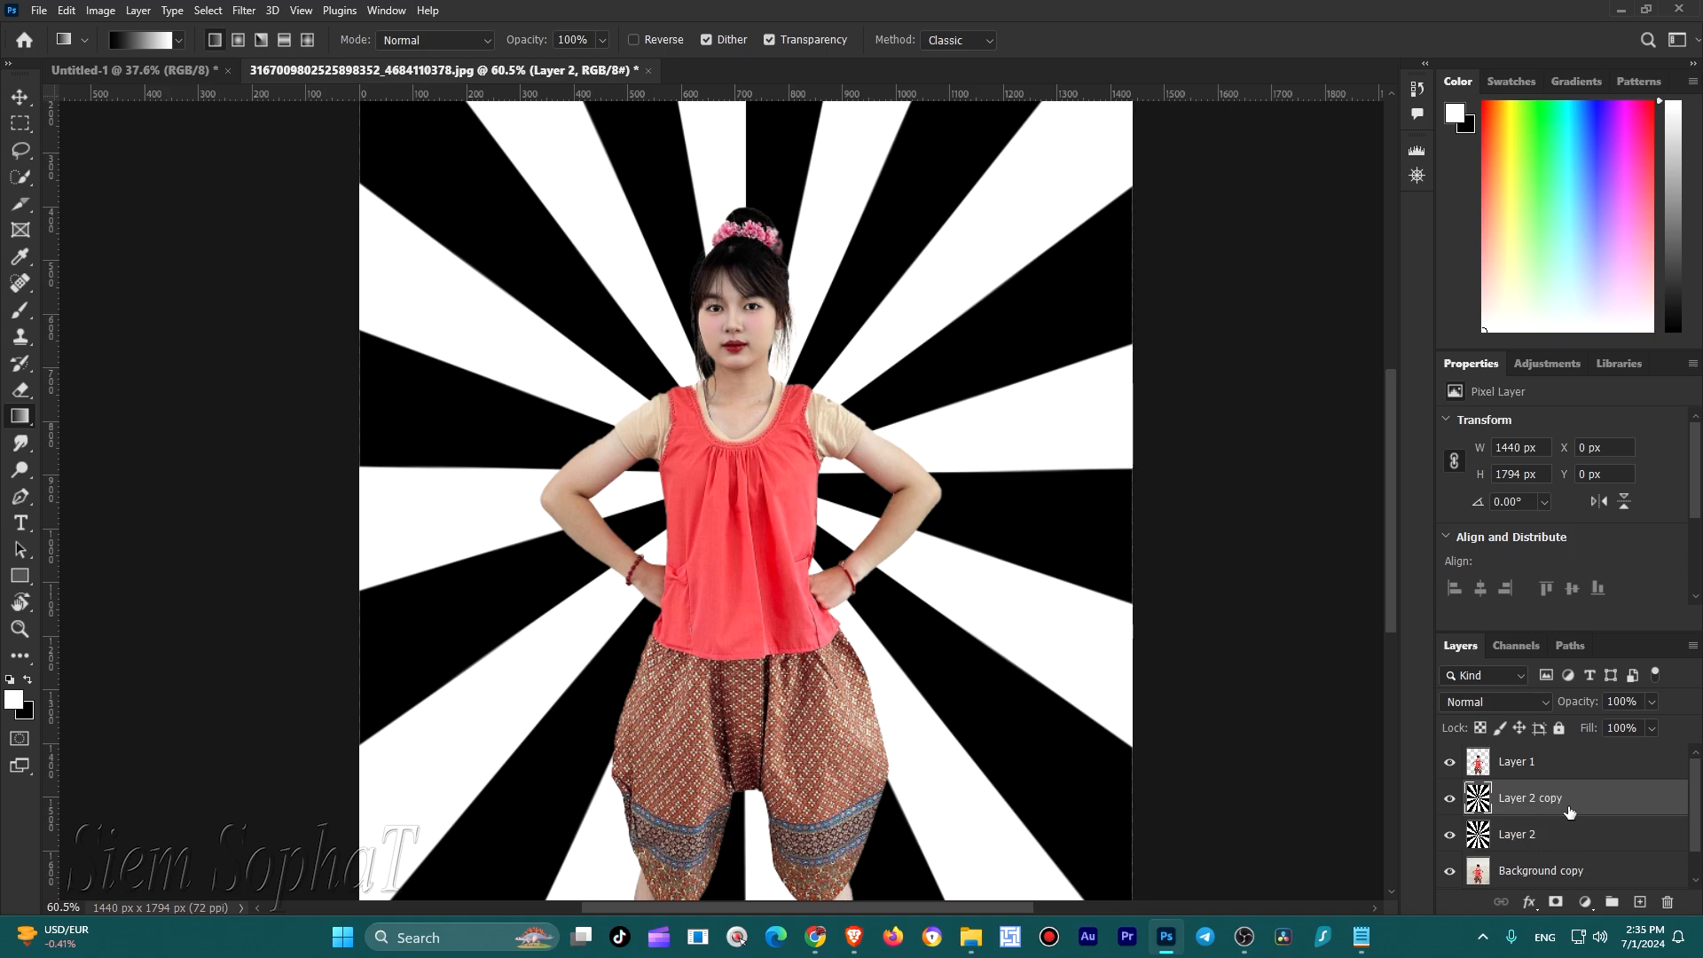
left_click(1450, 837)
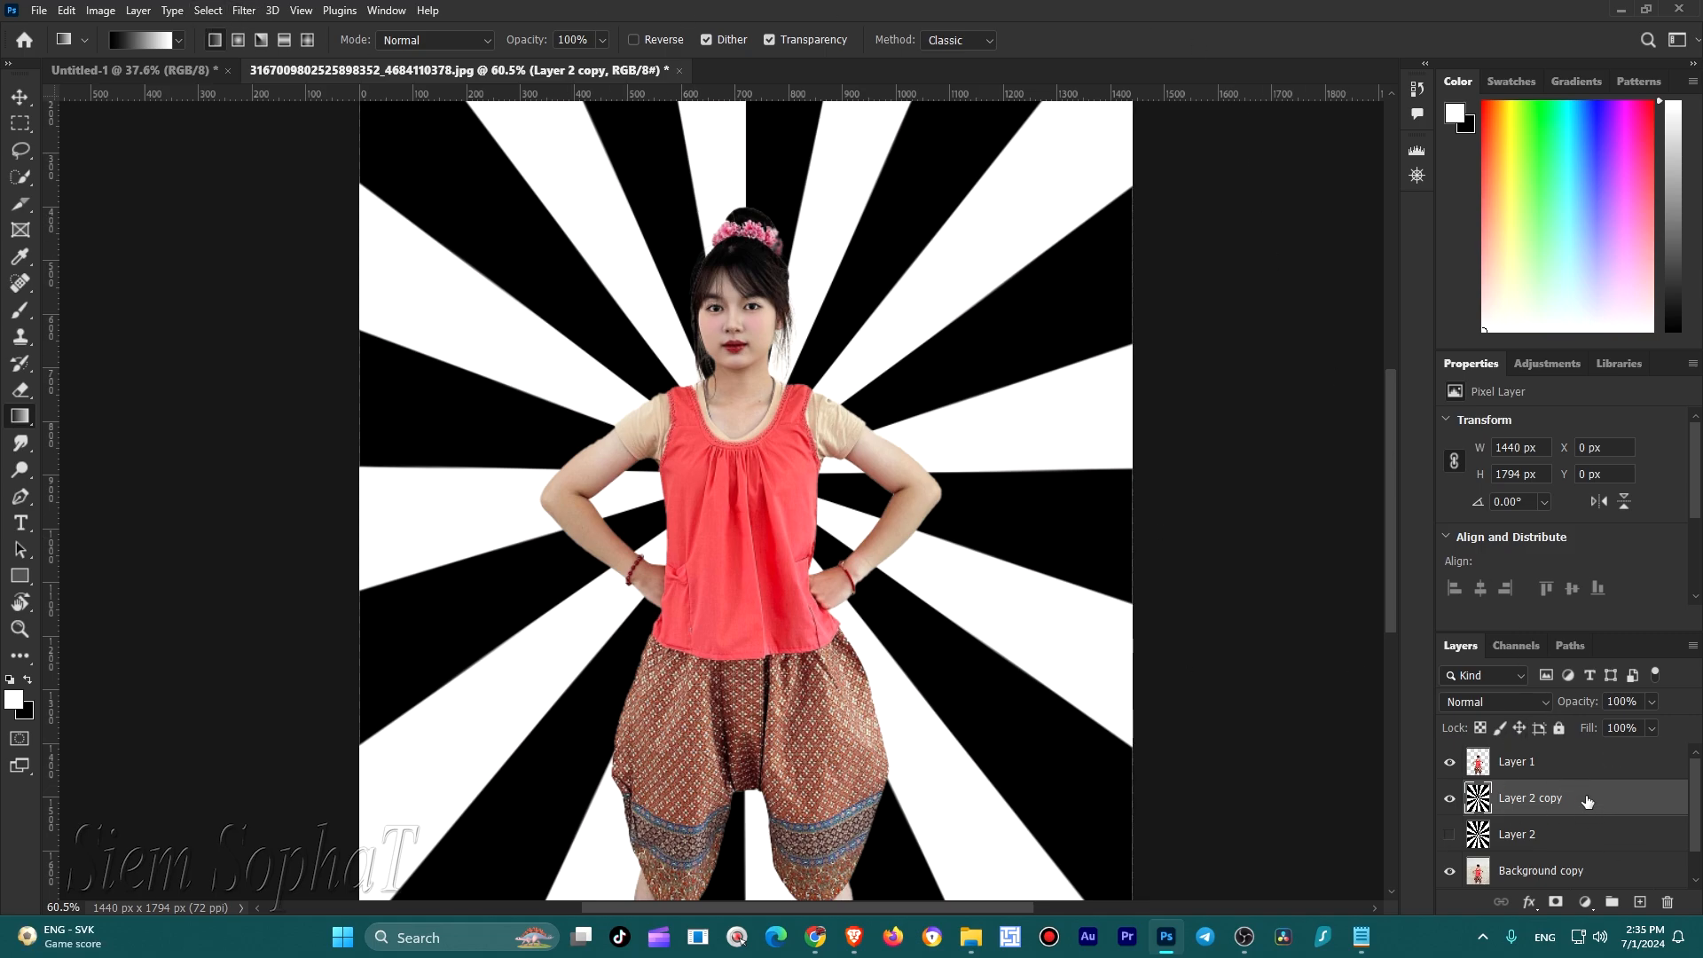
Add a Hue/Saturation adjustment above Layer 2 copy and clip it to that layer
left_click(1586, 903)
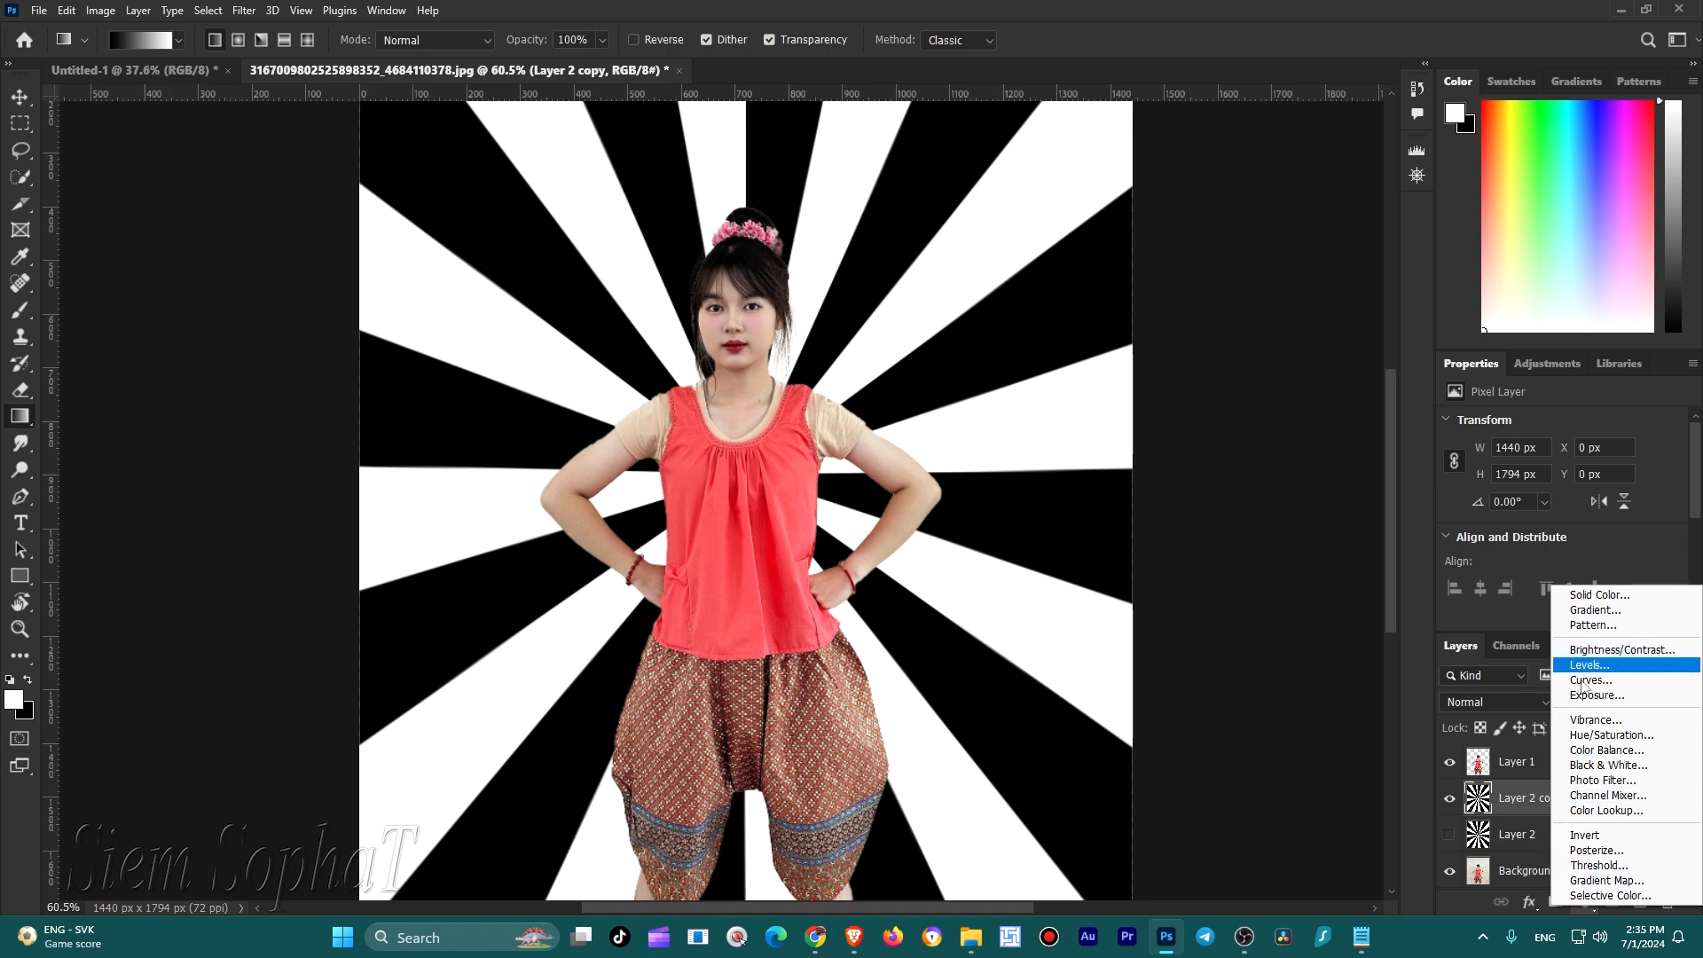
left_click(1619, 735)
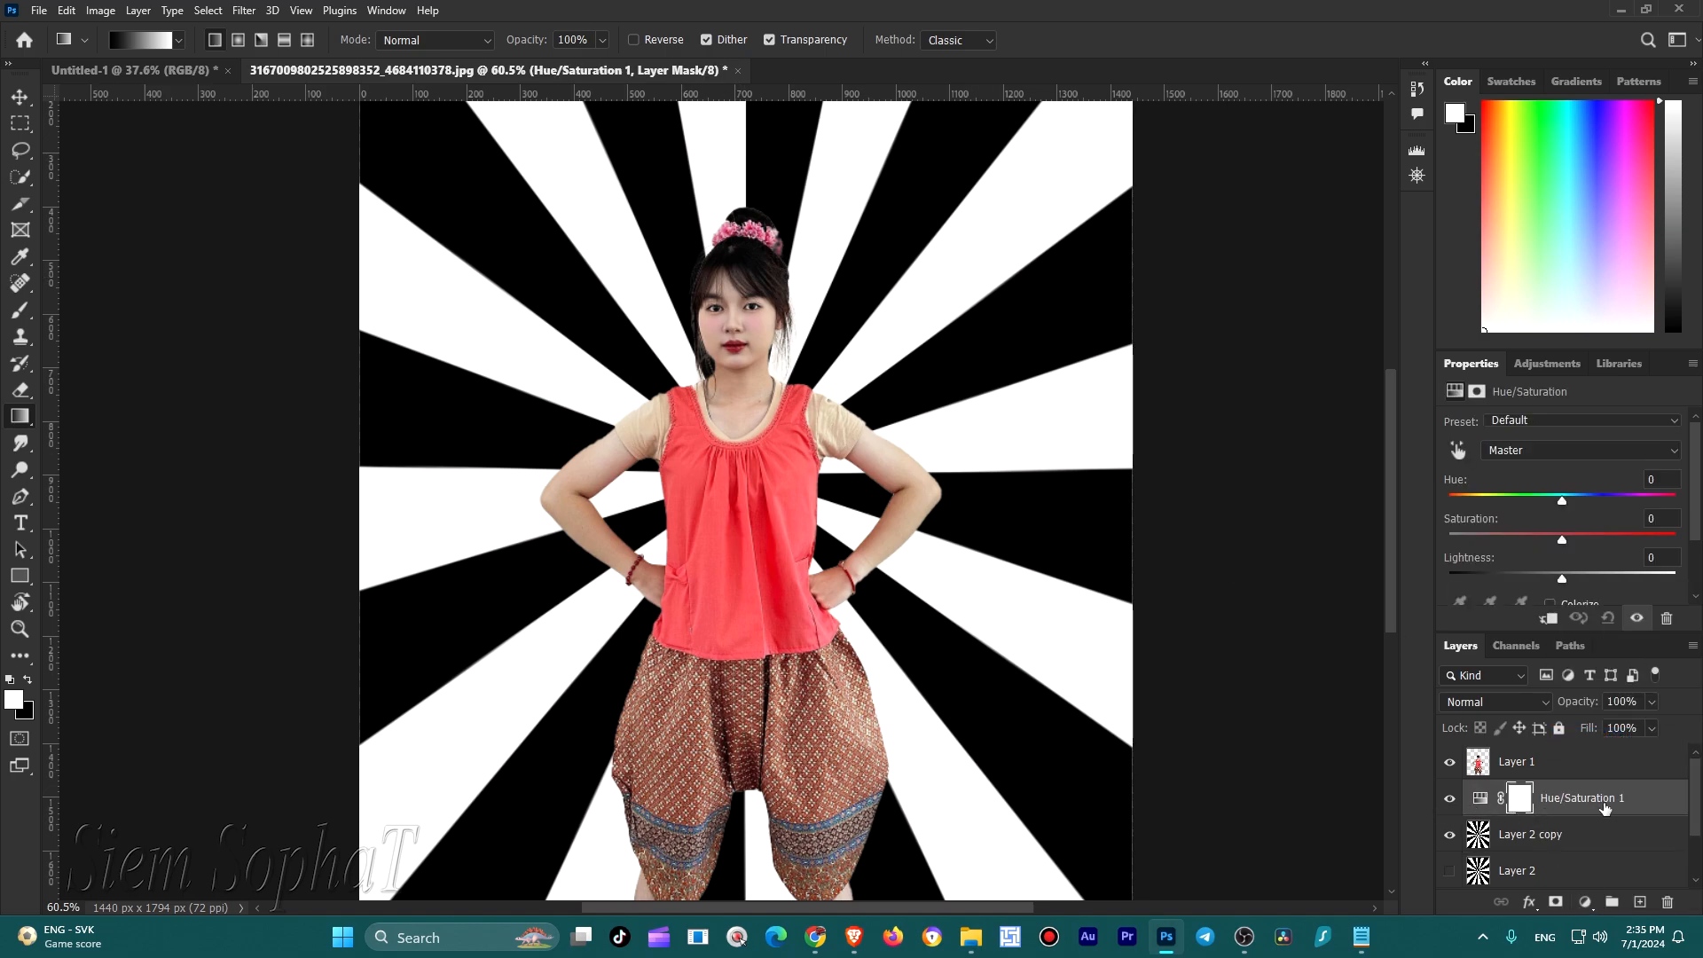
left_click(1619, 809)
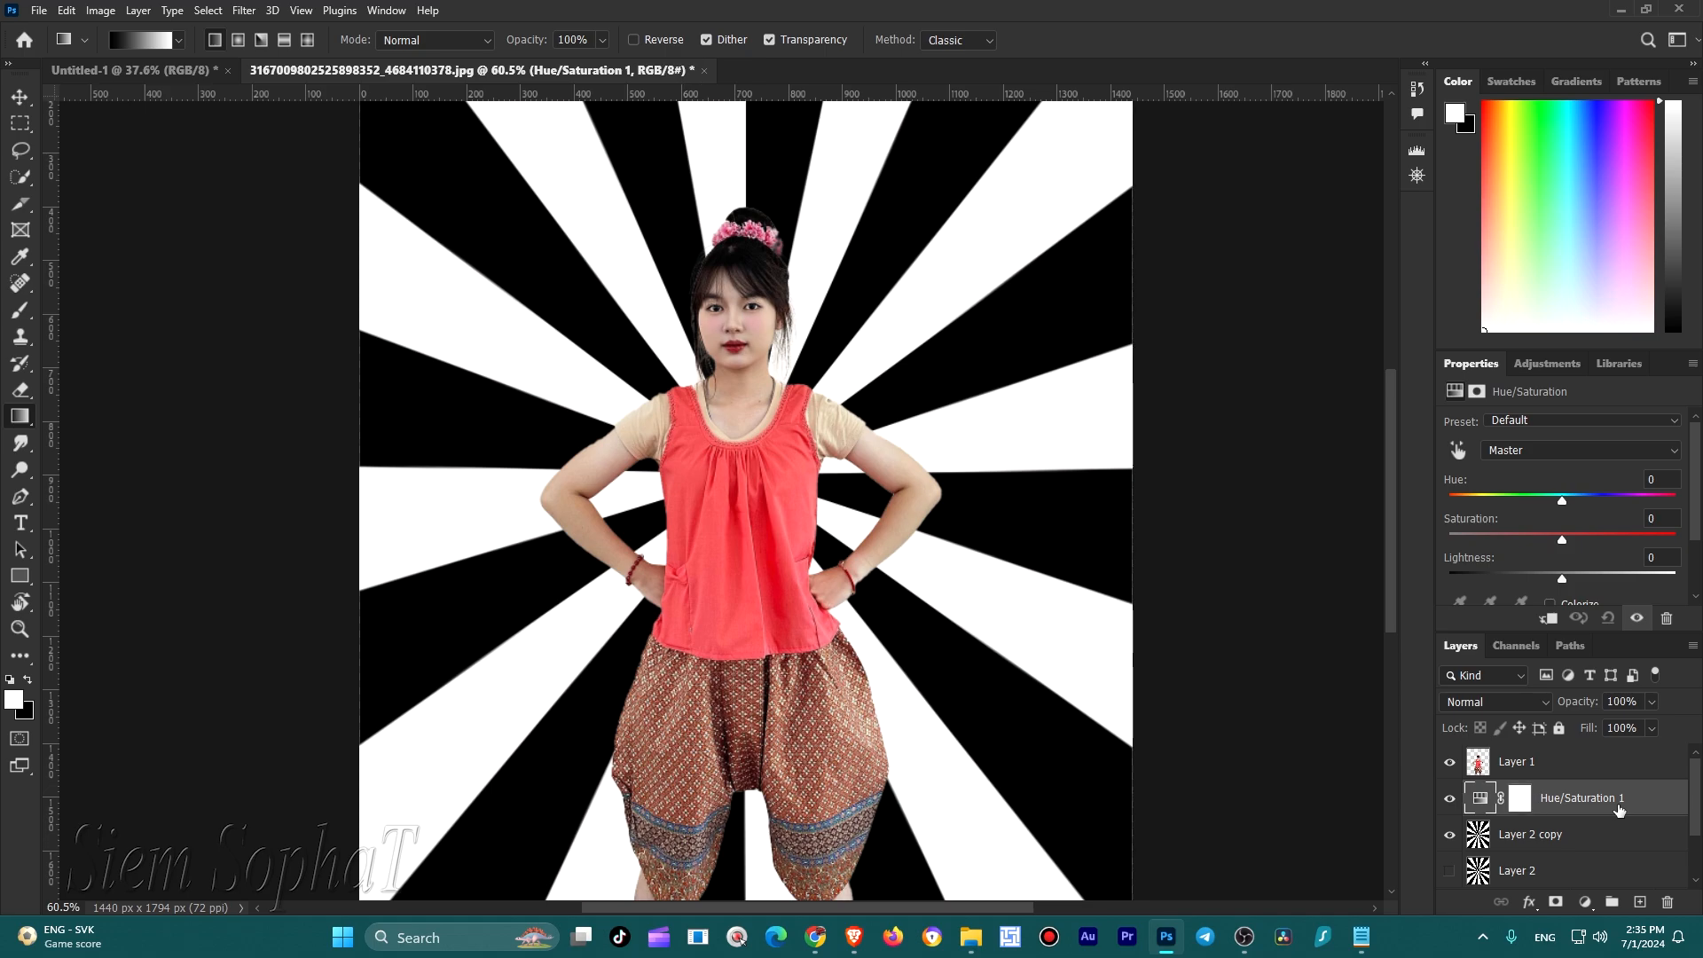
left_click(1549, 619)
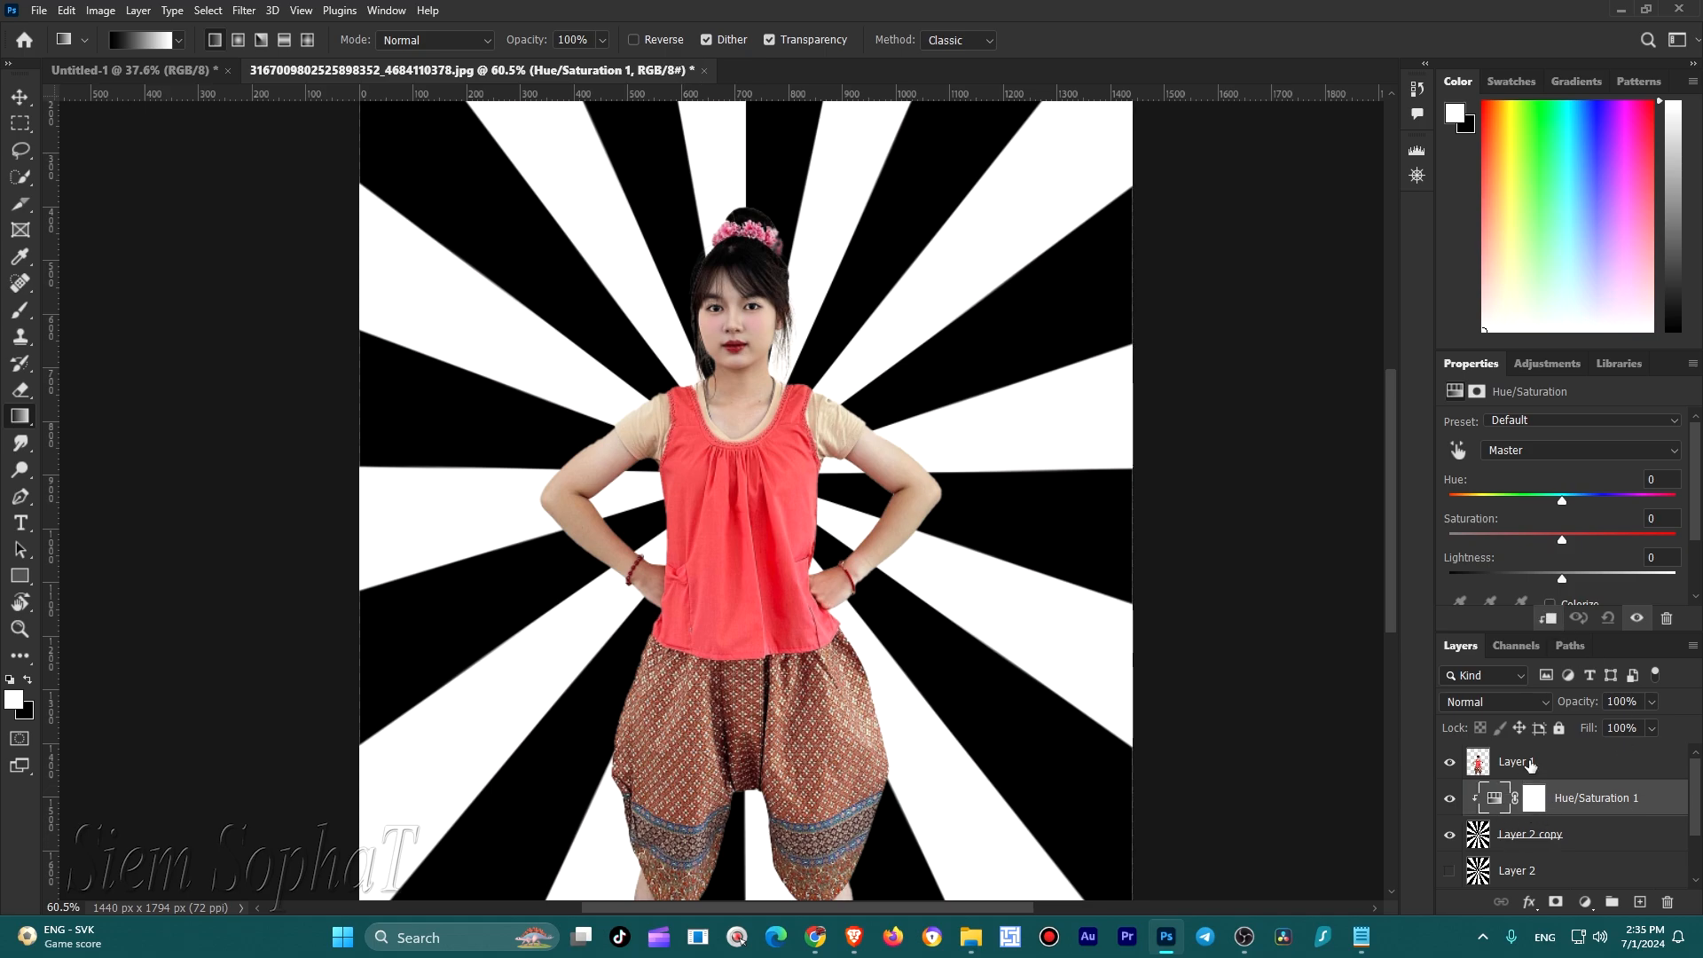
Set the Hue/Saturation adjustment to hue +103 and saturation +5
left_click_drag(1563, 505, 1690, 510)
left_click_drag(1562, 538, 1568, 538)
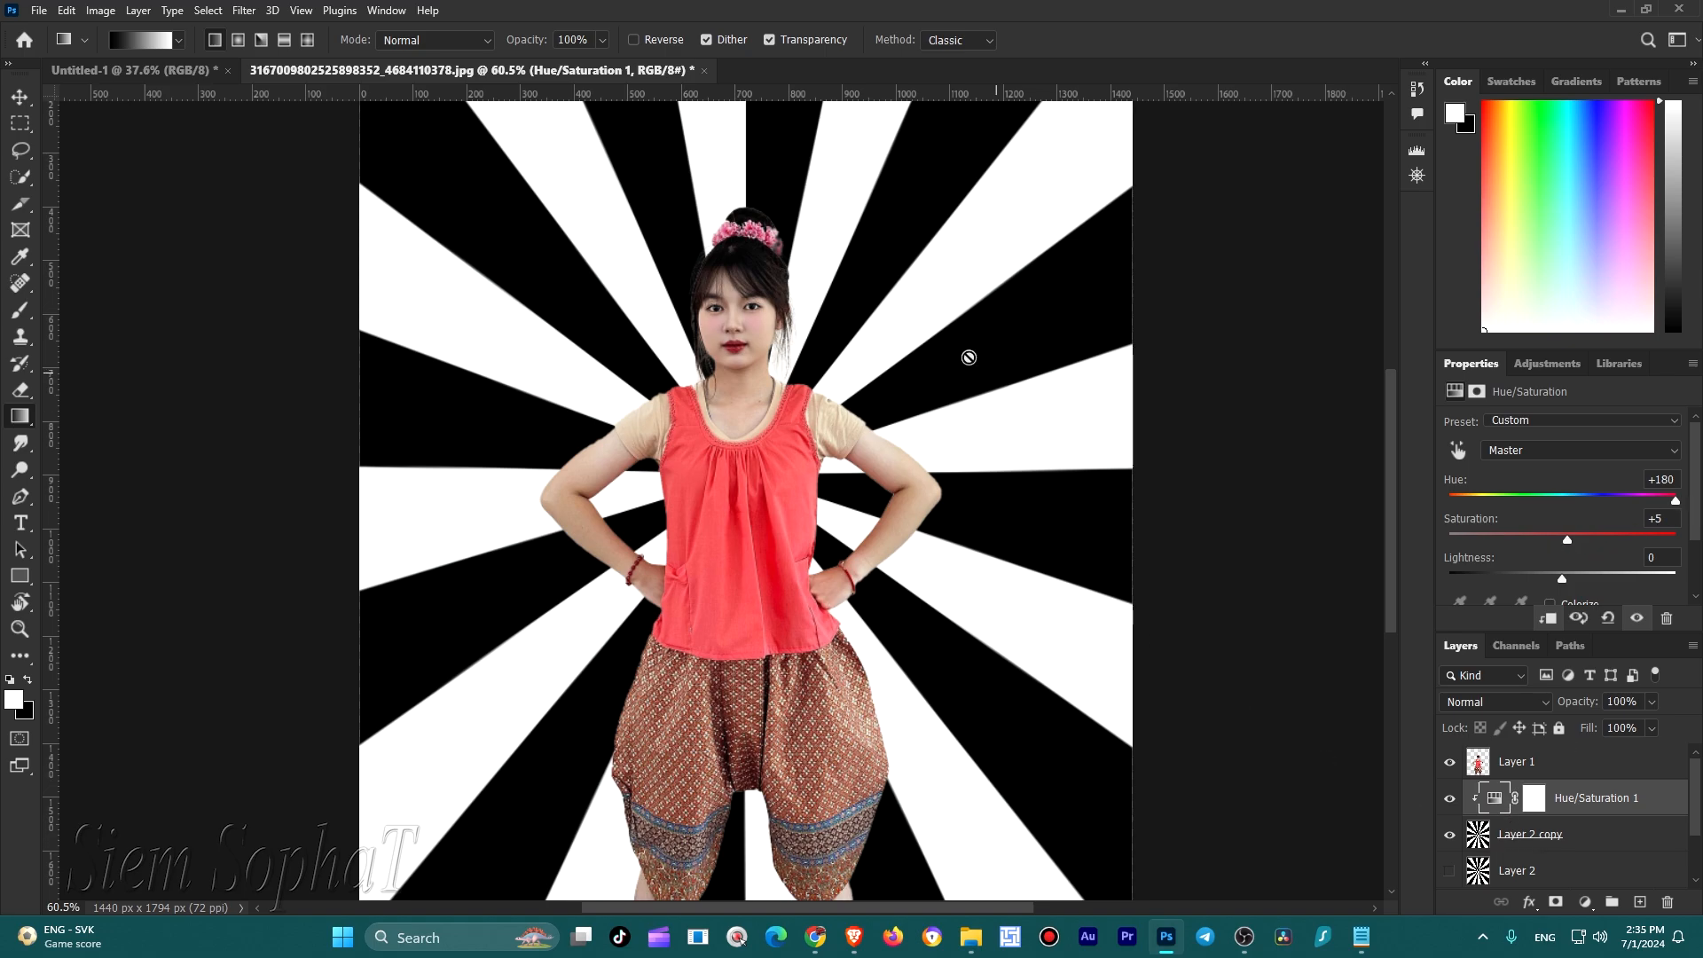
left_click_drag(1676, 501, 1641, 501)
scroll(746, 283, "down", 3)
scroll(837, 384, "up", 2)
scroll(836, 384, "up", 1)
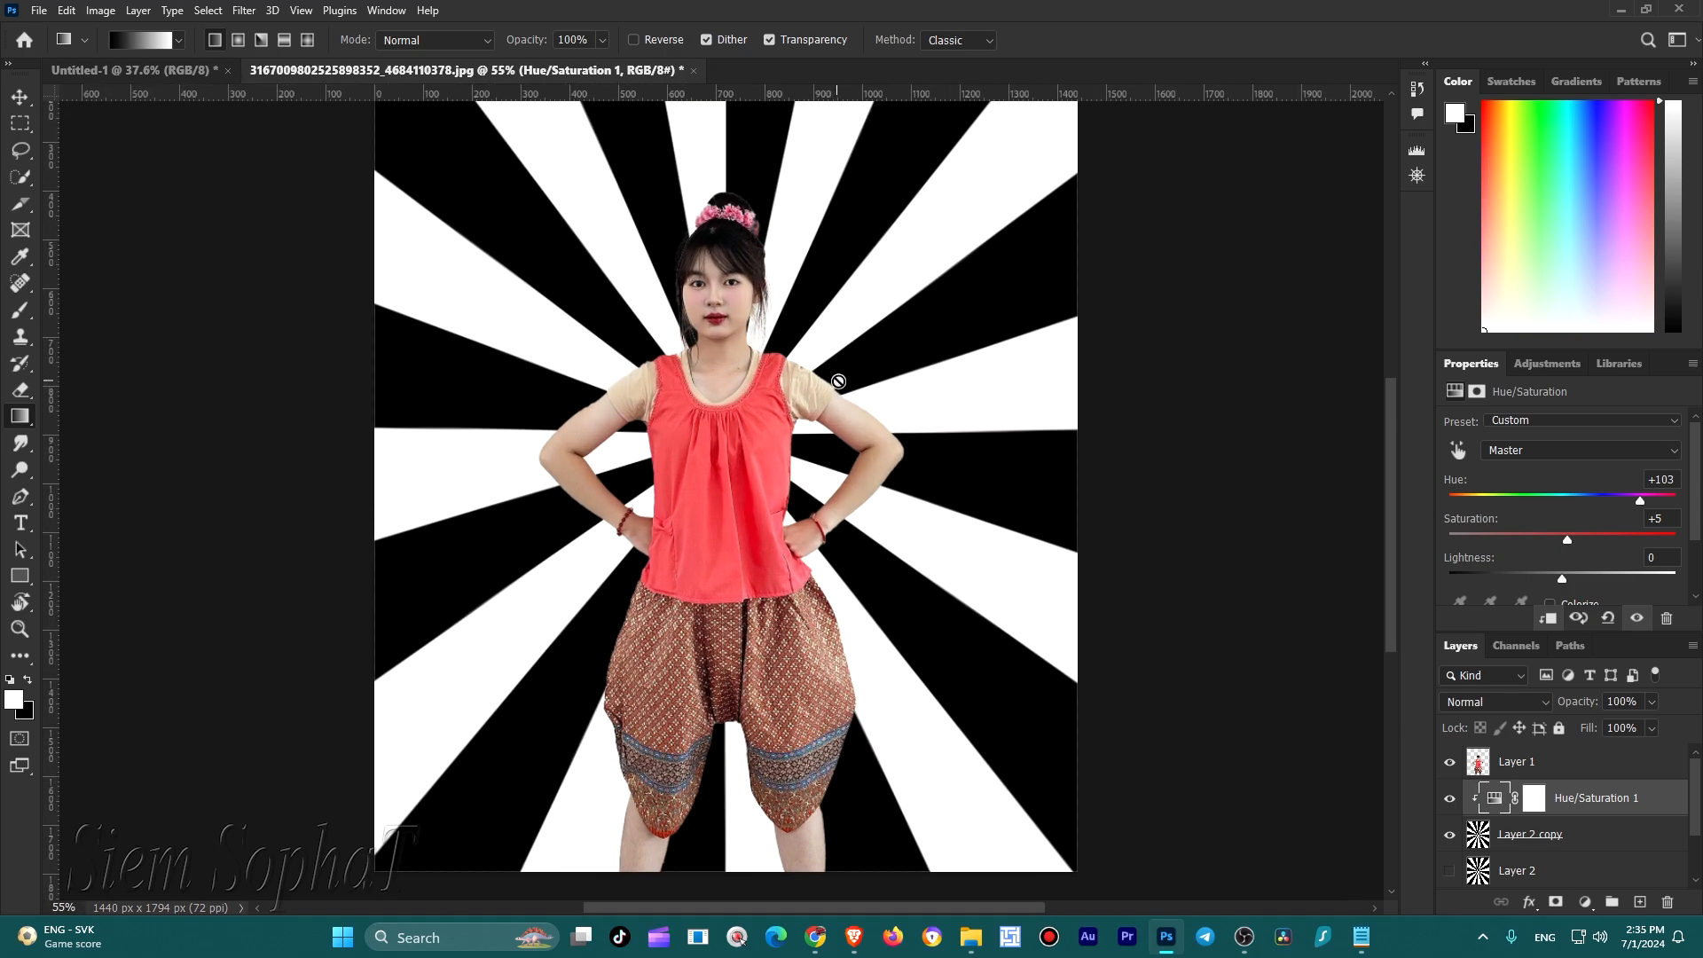
scroll(836, 384, "down", 1)
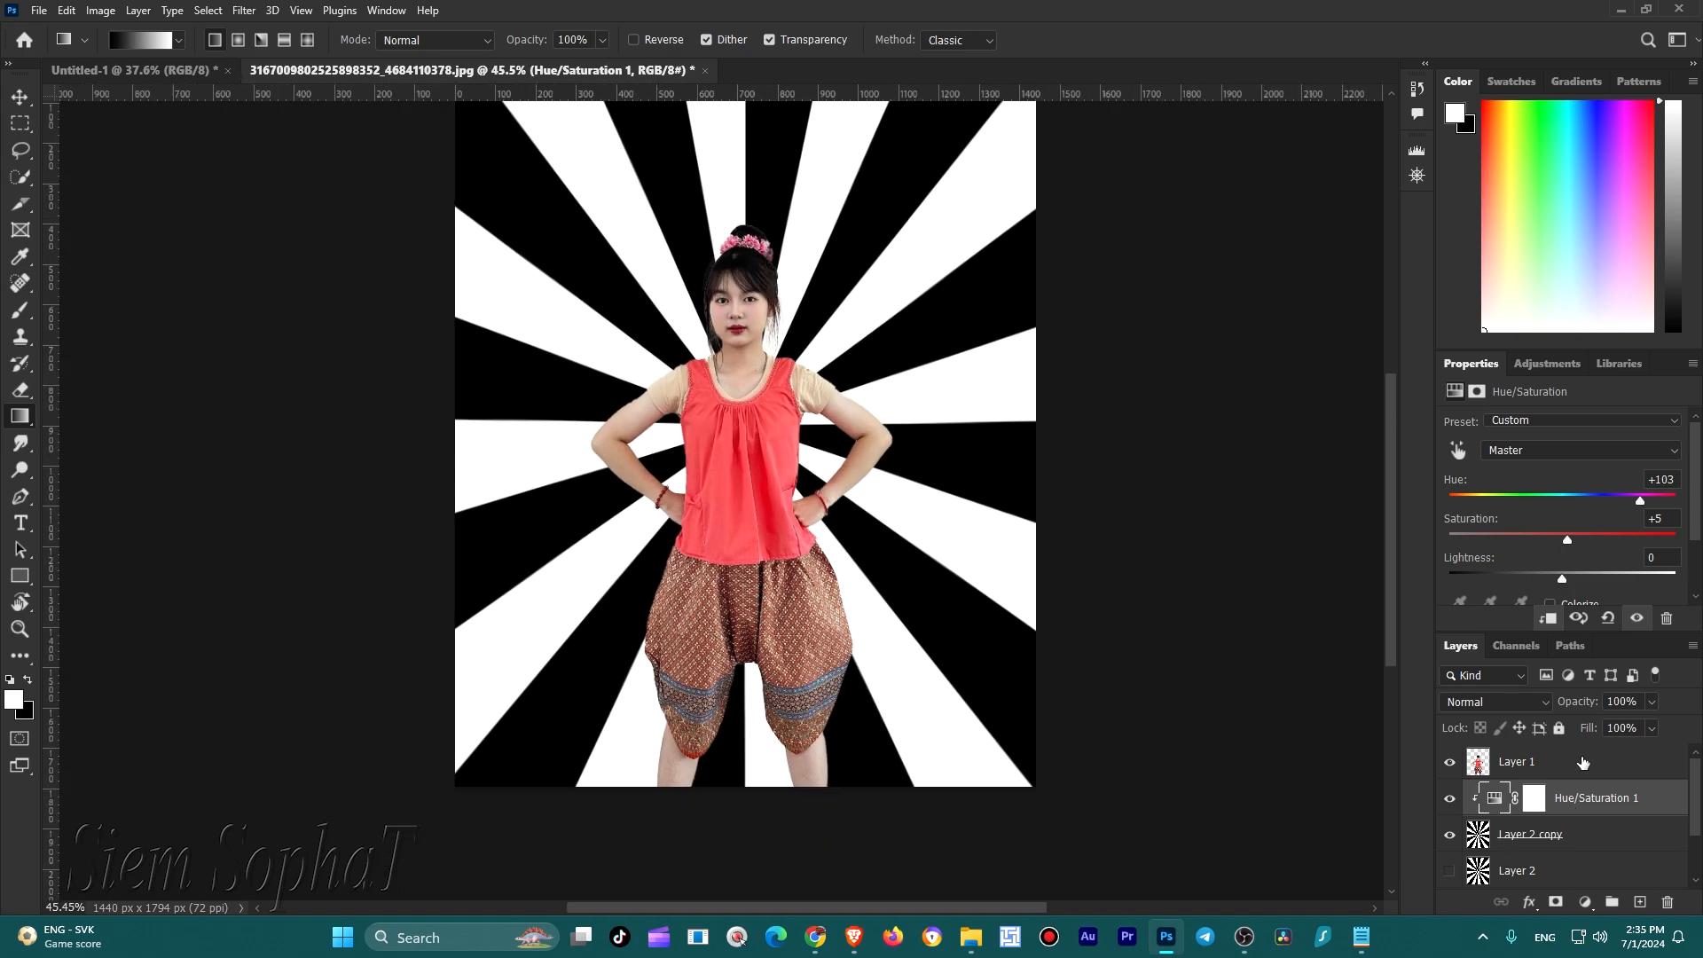
Enable the rainbow gradient Stroke effect on Layer 1 and switch off the black Overlay stroke
double_click(1586, 763)
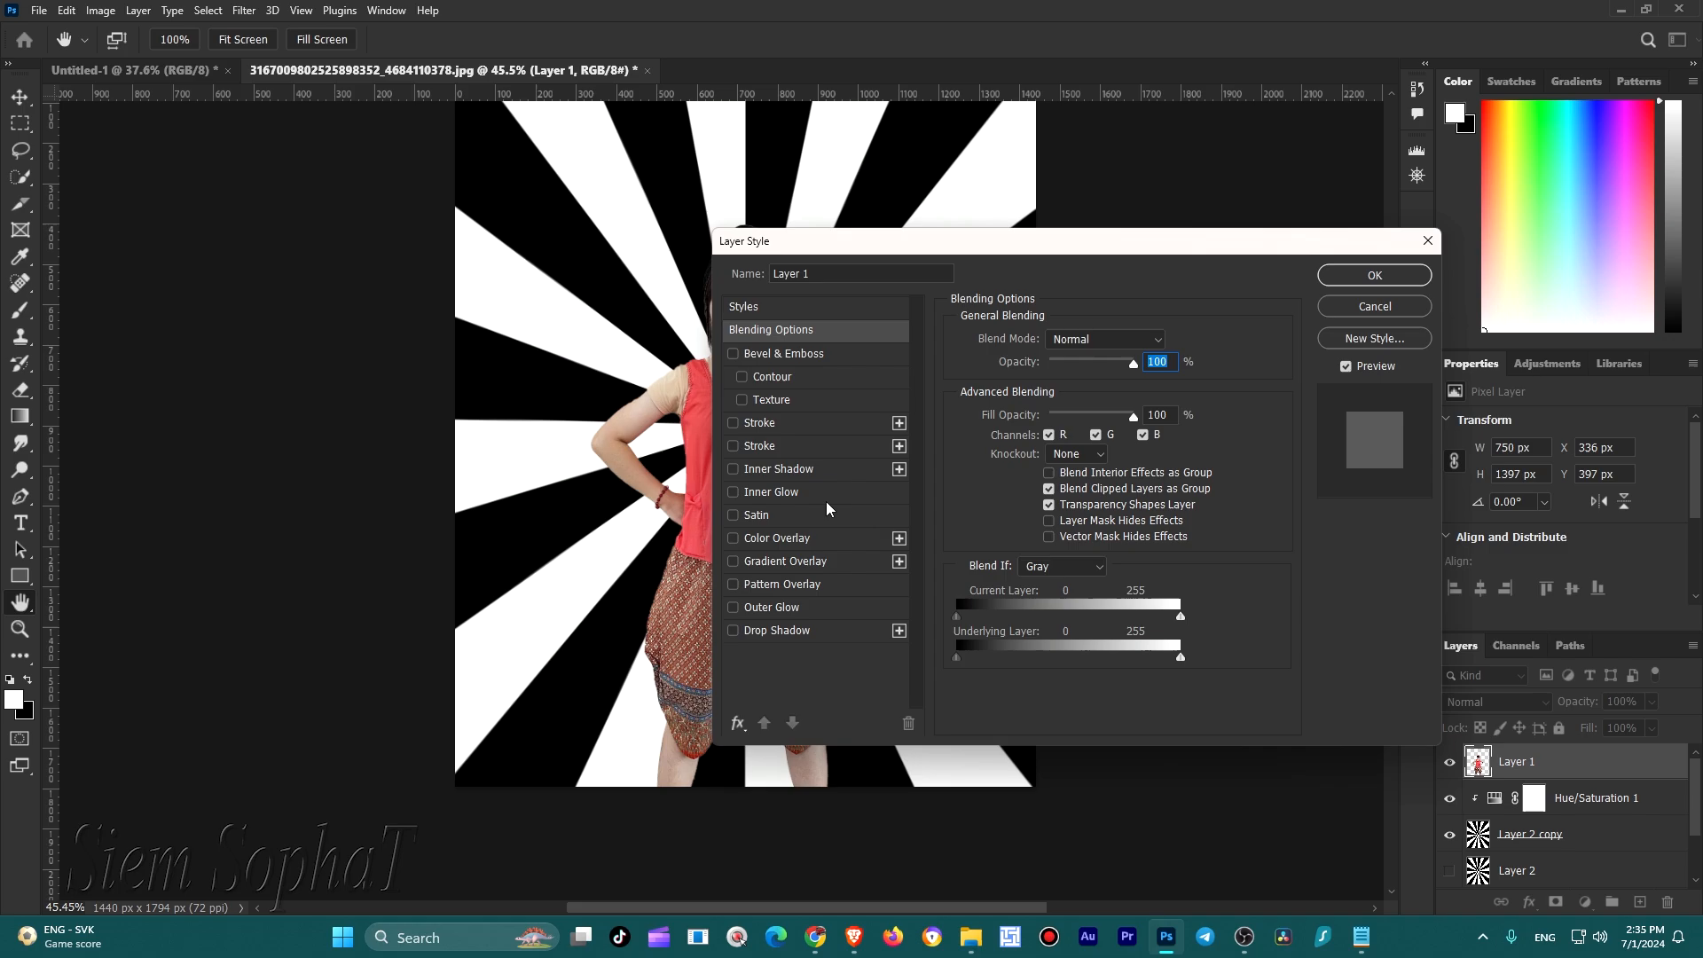
left_click(765, 423)
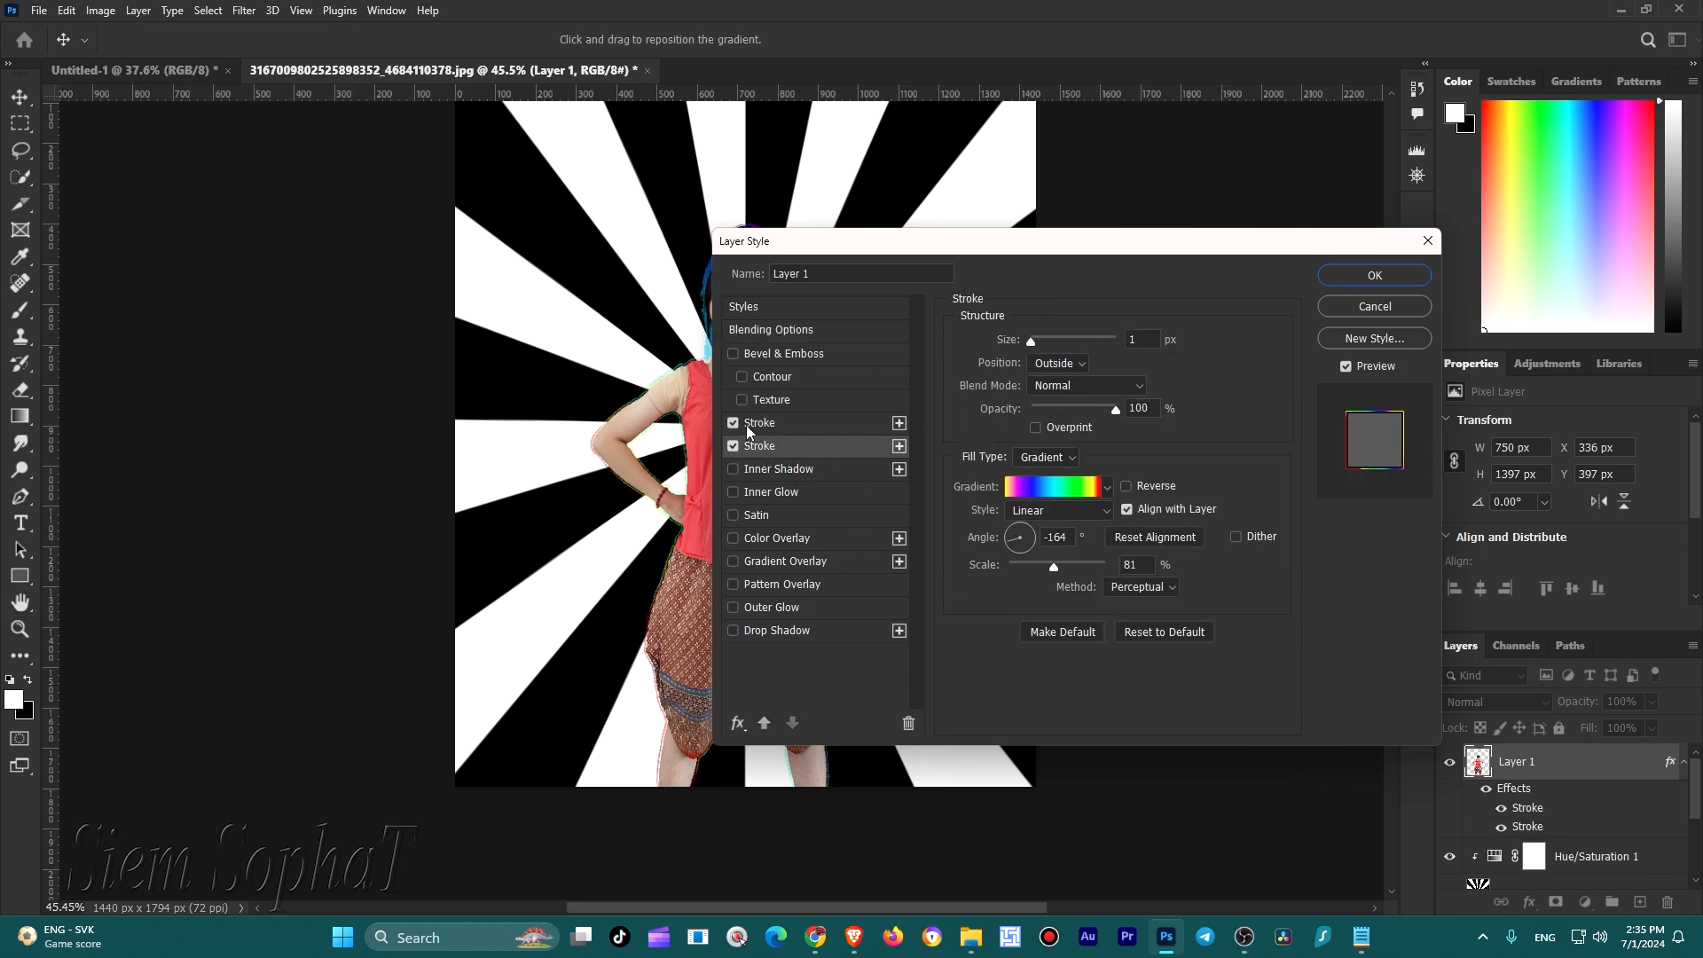
left_click(733, 445)
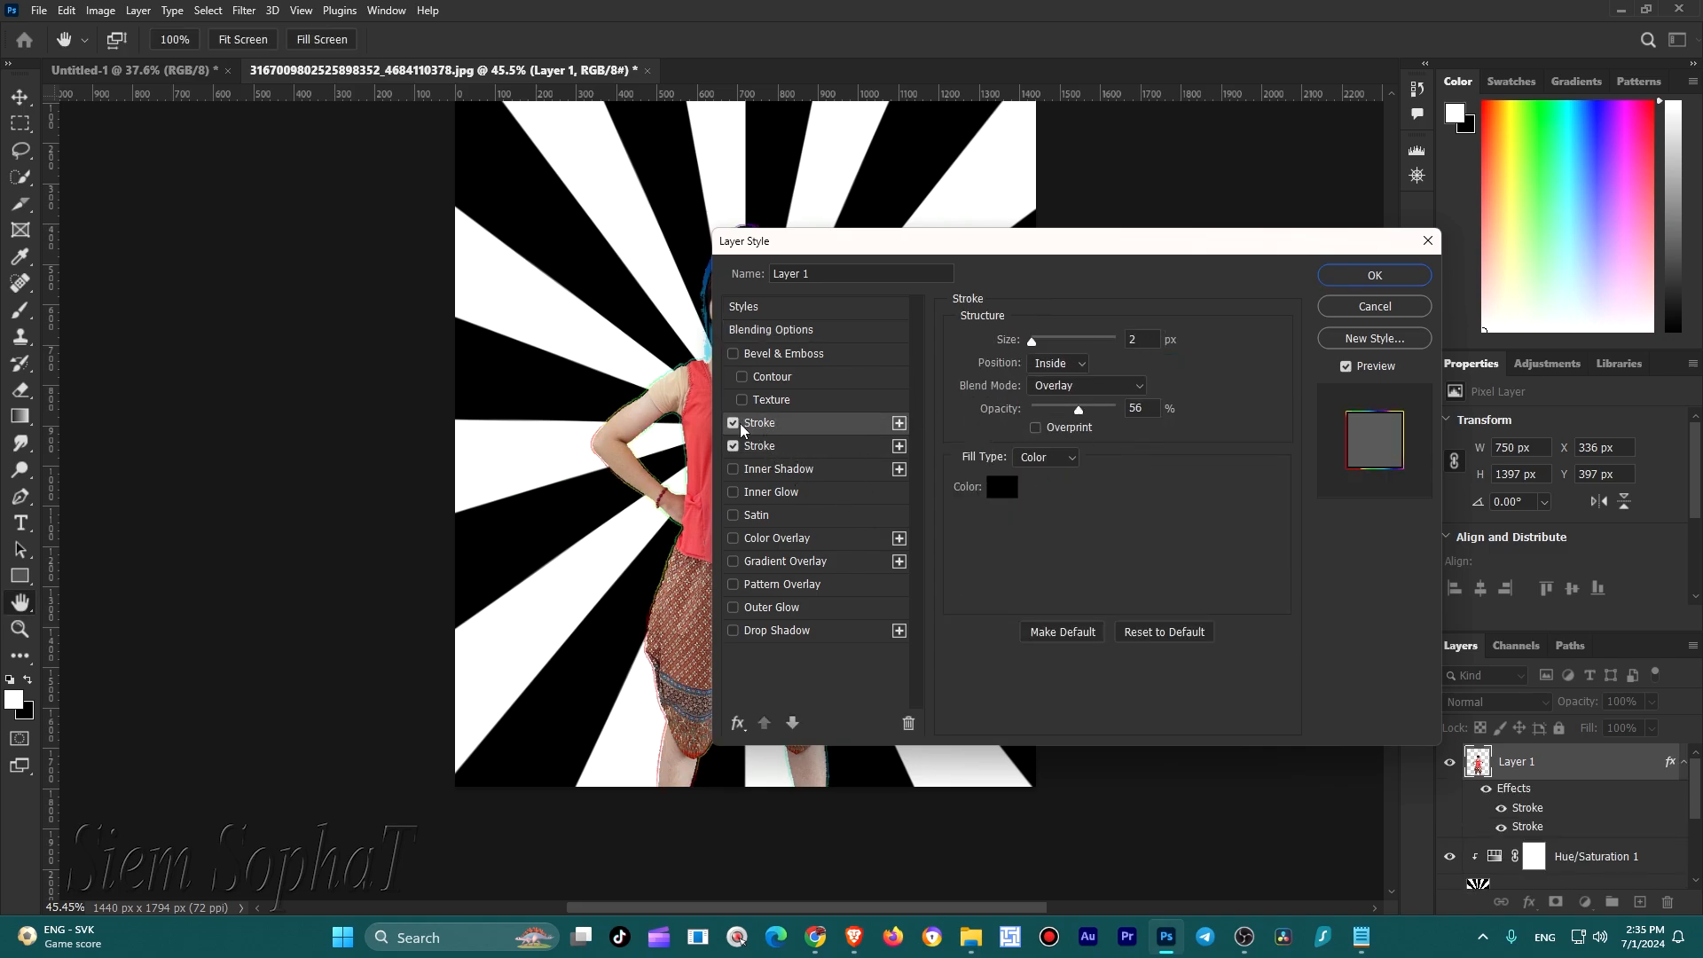
left_click(734, 423)
left_click(768, 447)
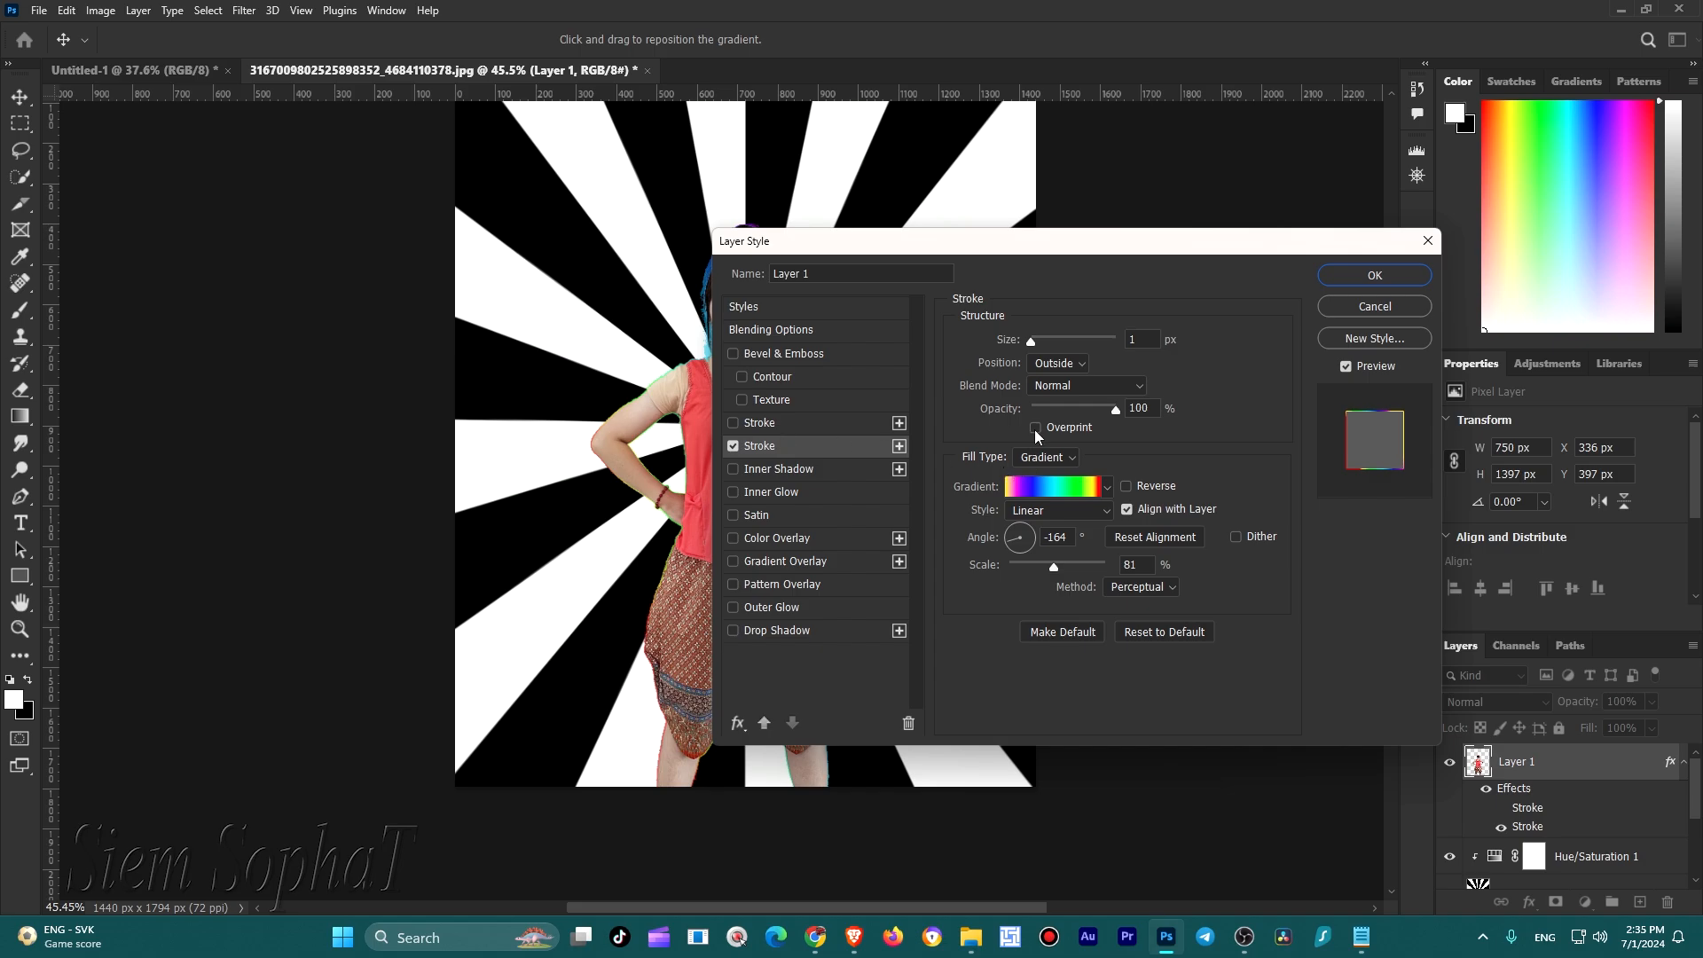
Try the gradient stroke in the Inside position at sizes from 240 px down to 5 px
left_click_drag(1031, 342, 1053, 350)
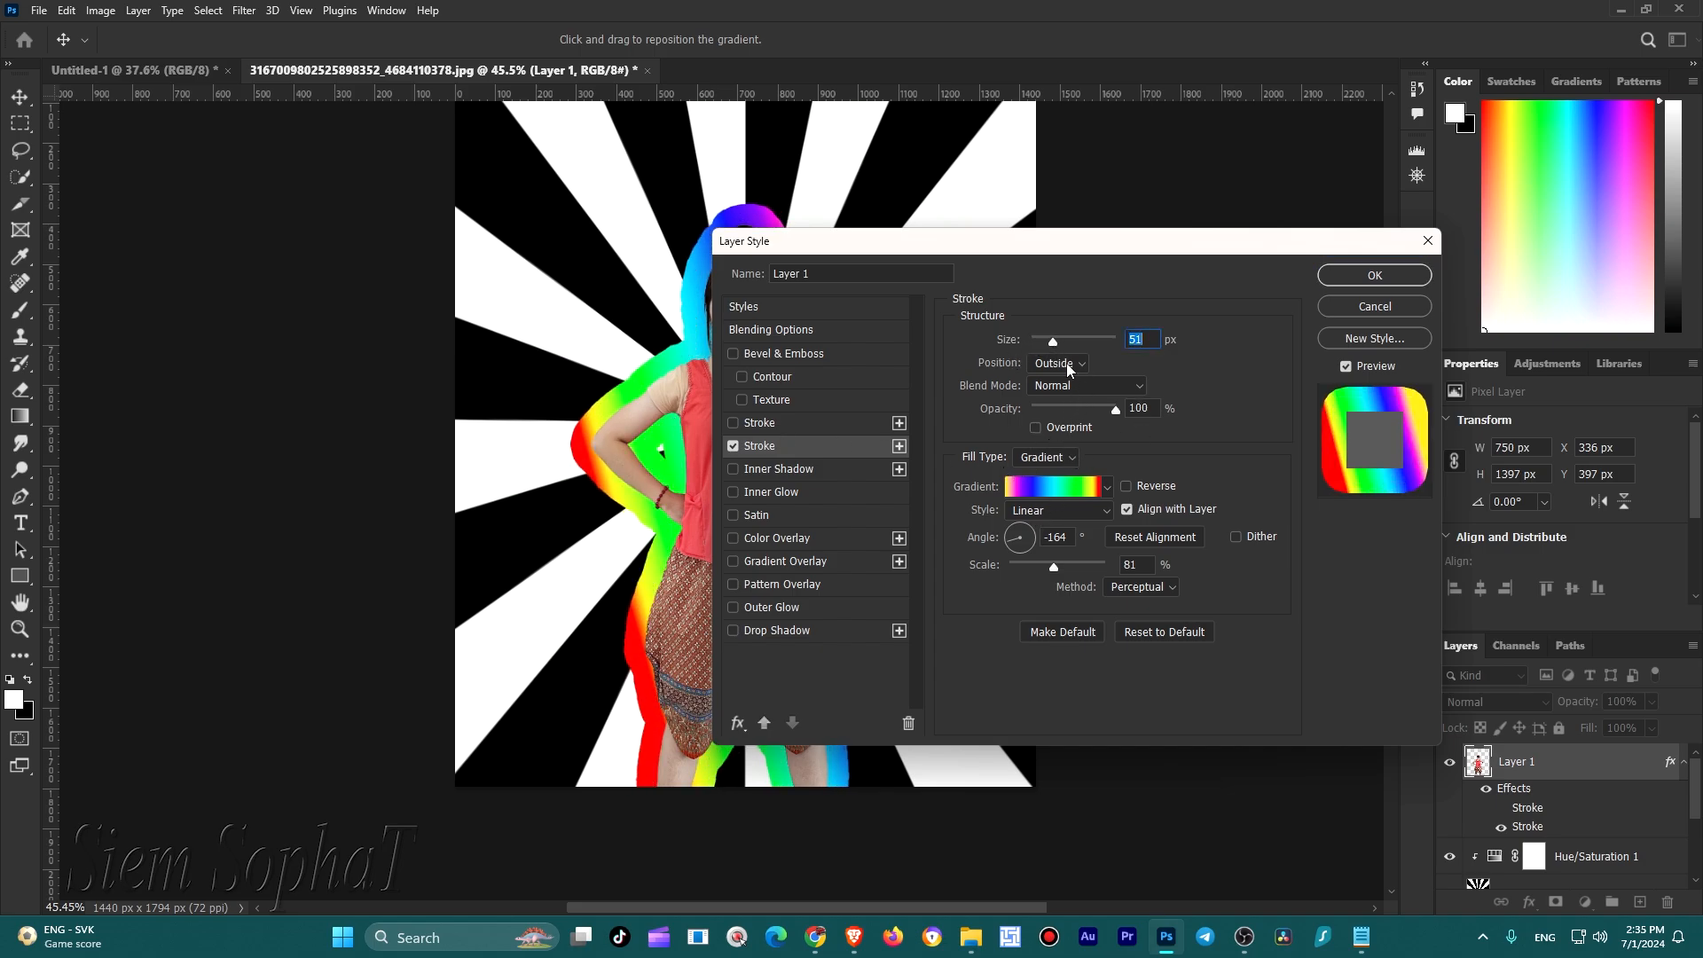
left_click(1069, 364)
left_click(1068, 398)
mouse_move(1059, 251)
left_mouse_down()
mouse_move(1212, 260)
mouse_move(1142, 265)
left_mouse_up()
left_click_drag(1142, 351, 1189, 355)
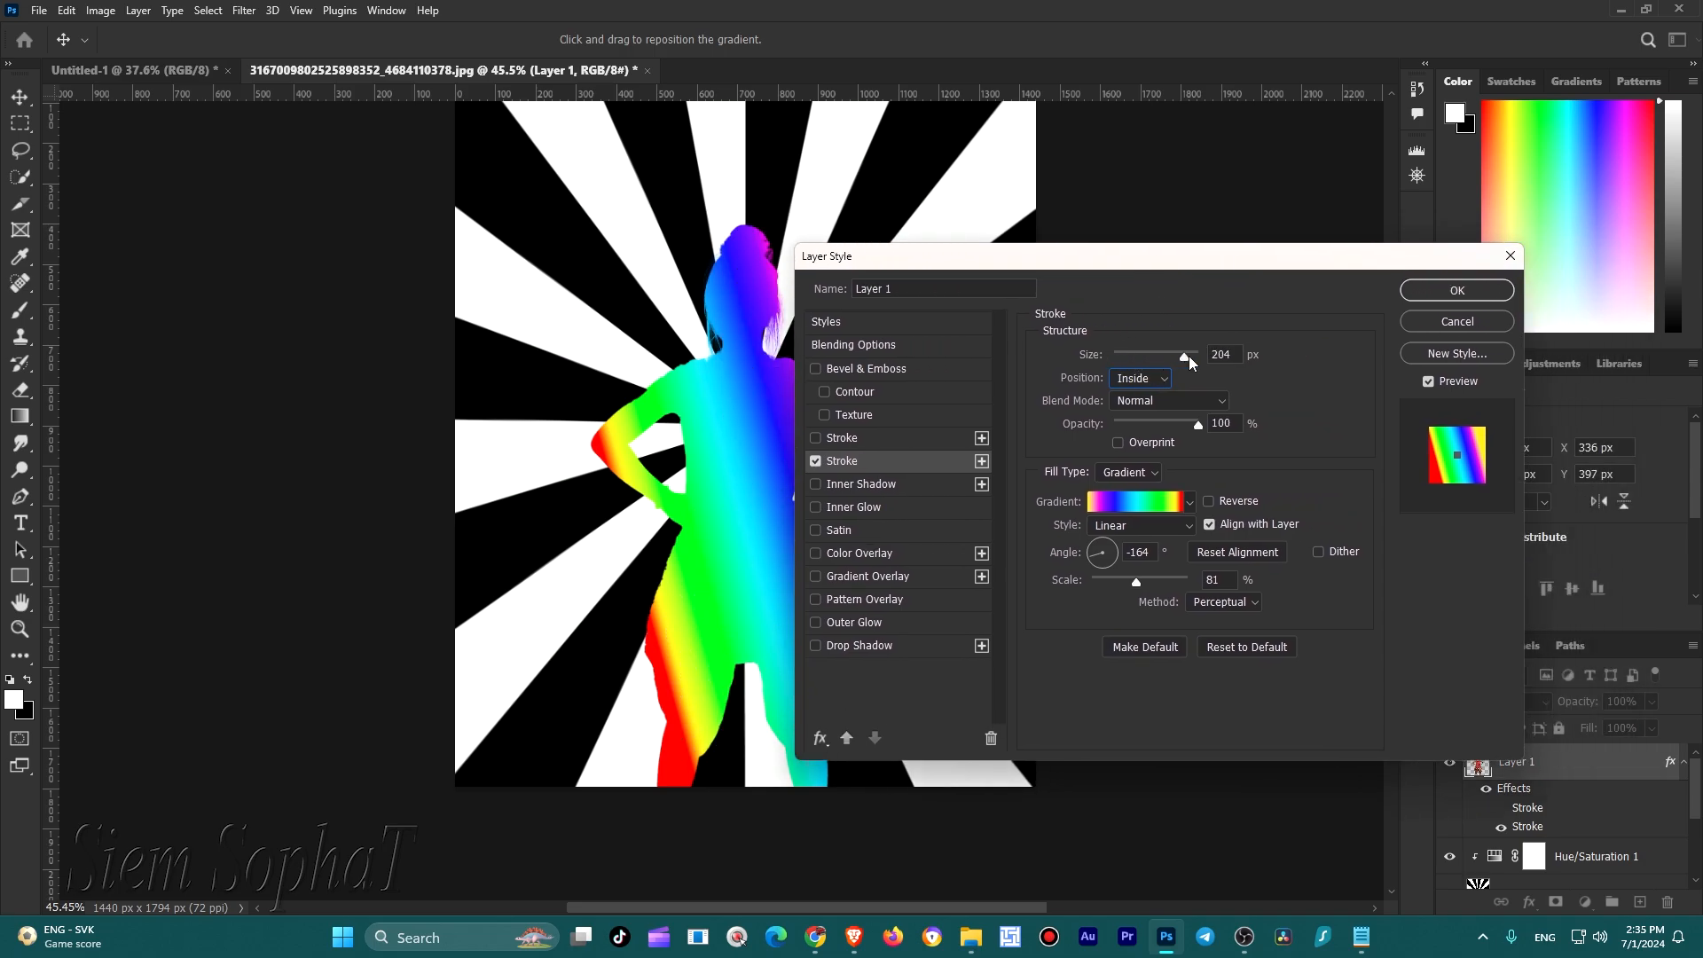
mouse_move(997, 265)
left_mouse_down()
mouse_move(1206, 212)
mouse_move(1189, 213)
left_mouse_up()
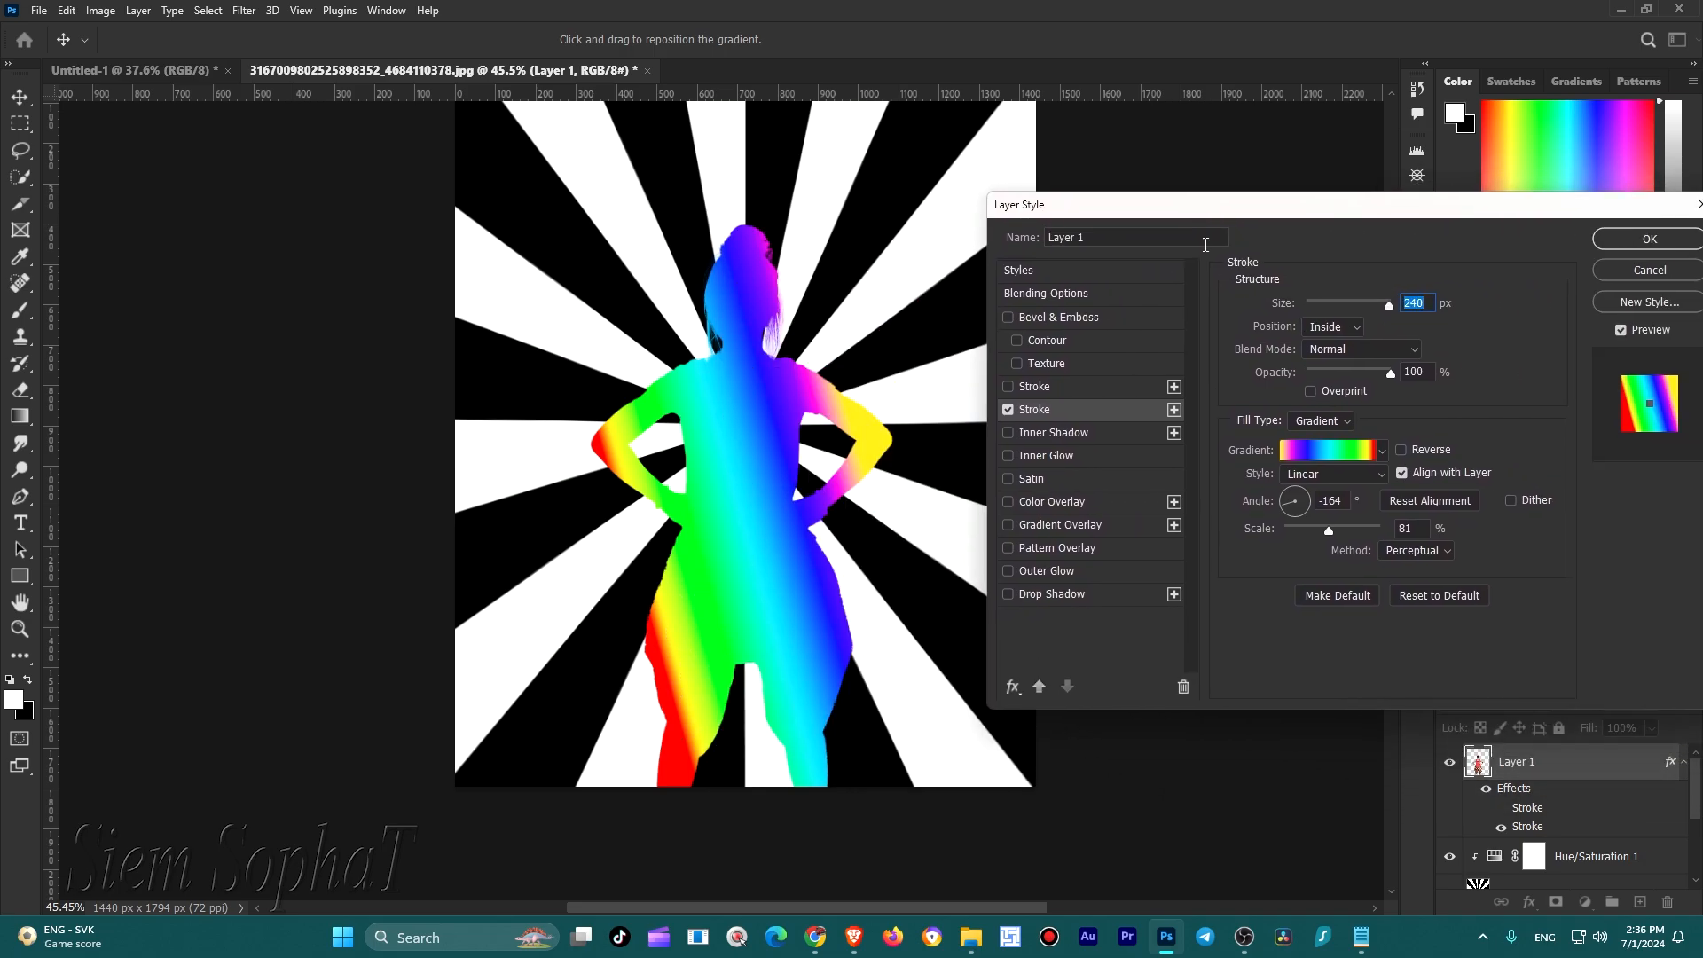
left_click_drag(1382, 310, 1309, 314)
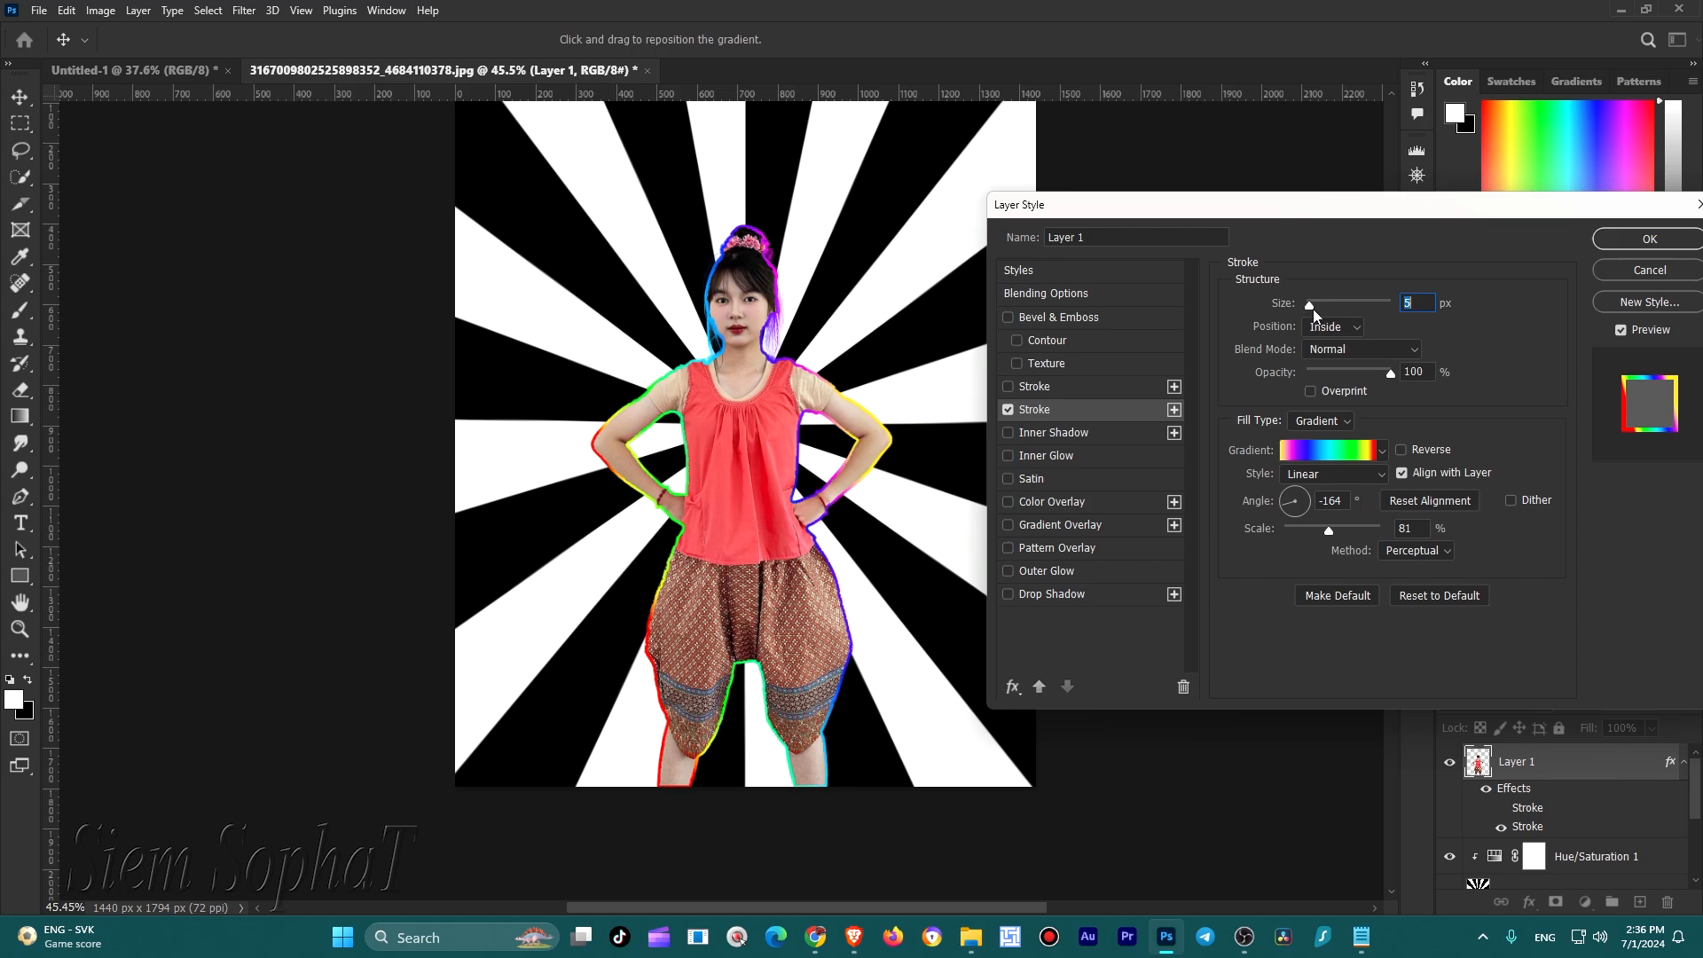
Position the gradient stroke Outside at 57 px, with its gradient angle at 143° and scale at 93%
left_click(1339, 352)
left_click(1329, 329)
left_click(1329, 328)
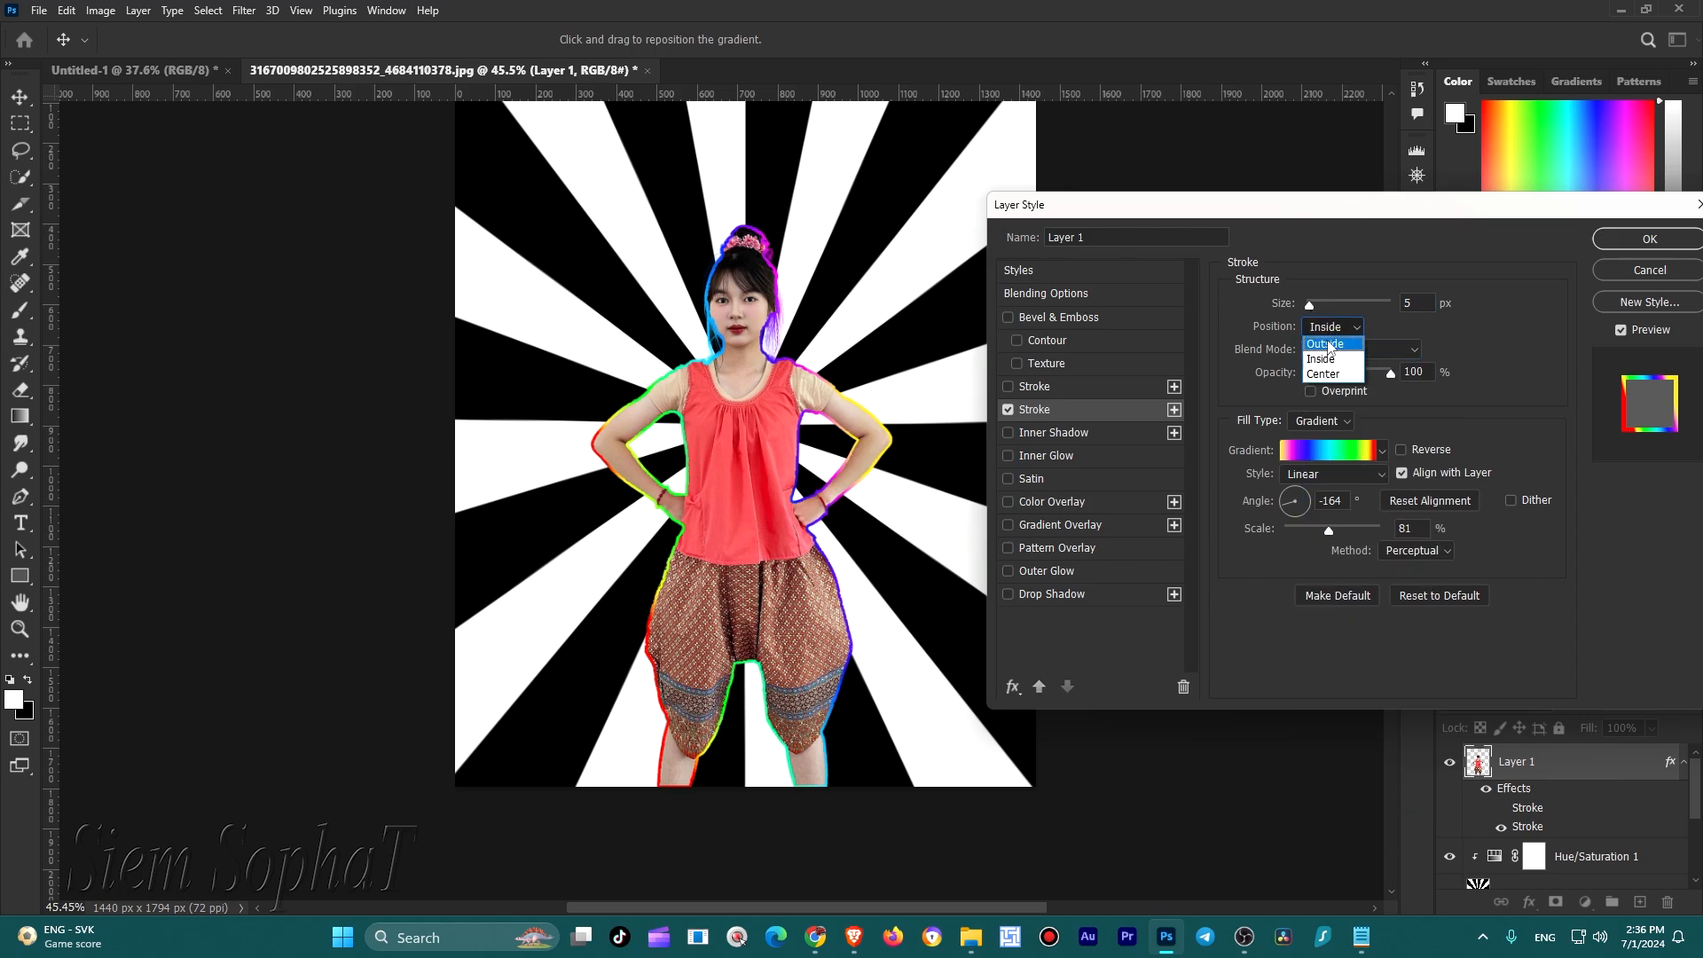
left_click(1331, 330)
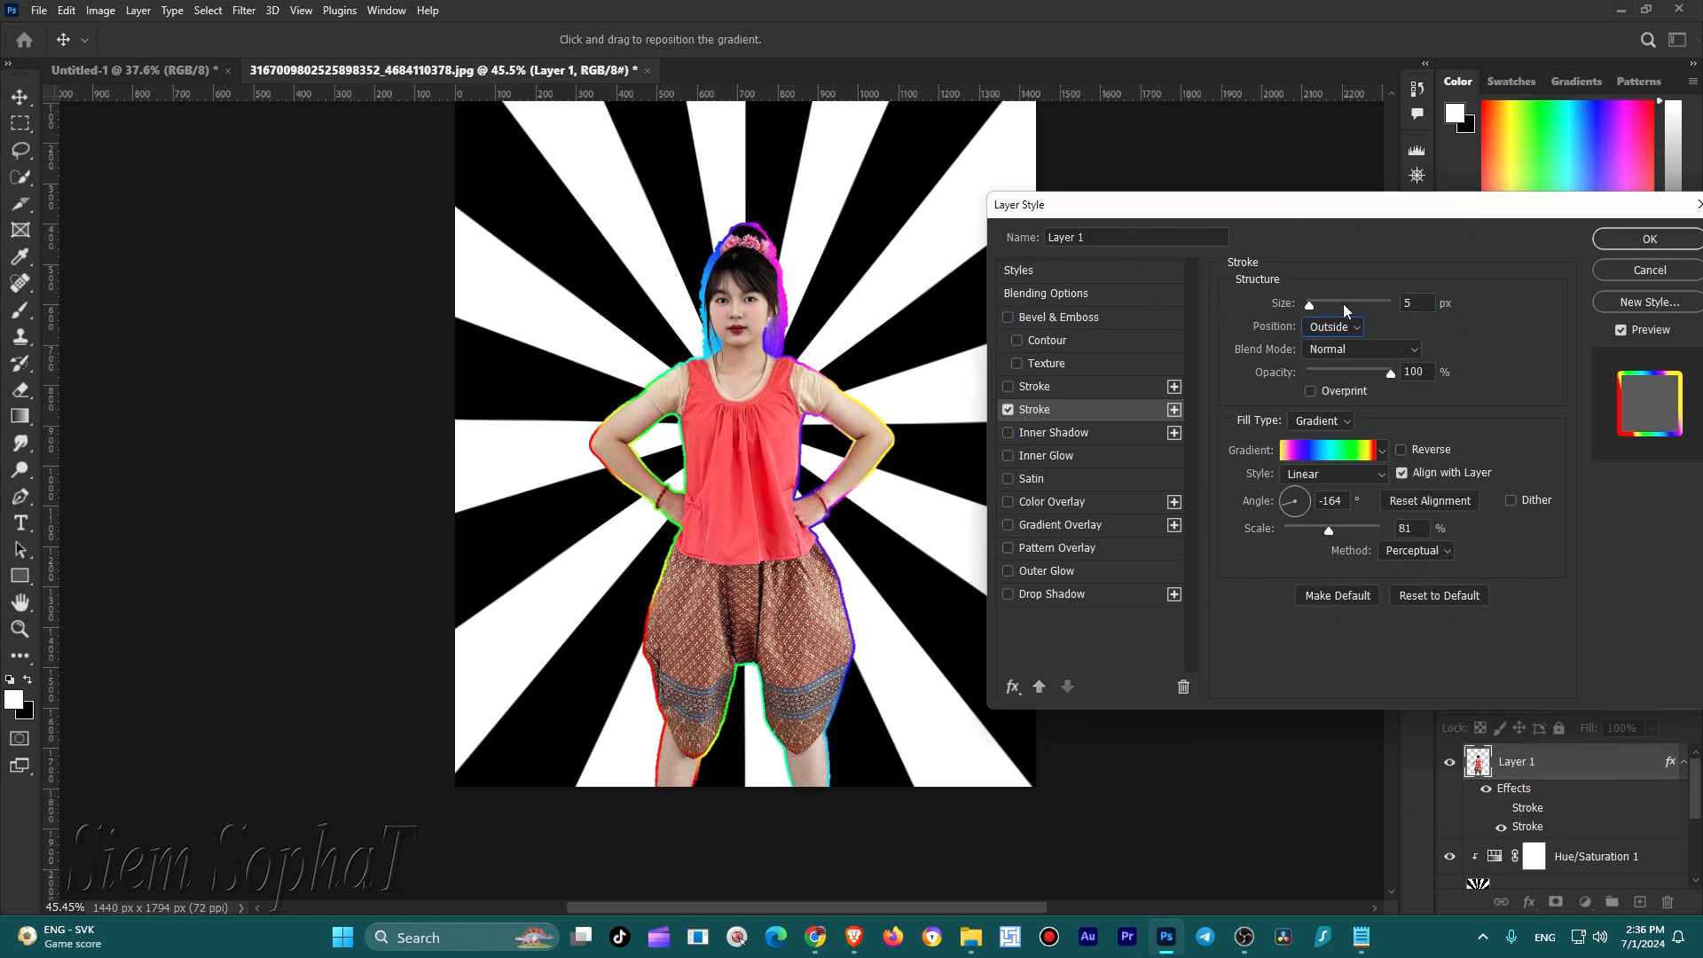
left_click_drag(1343, 304, 1328, 307)
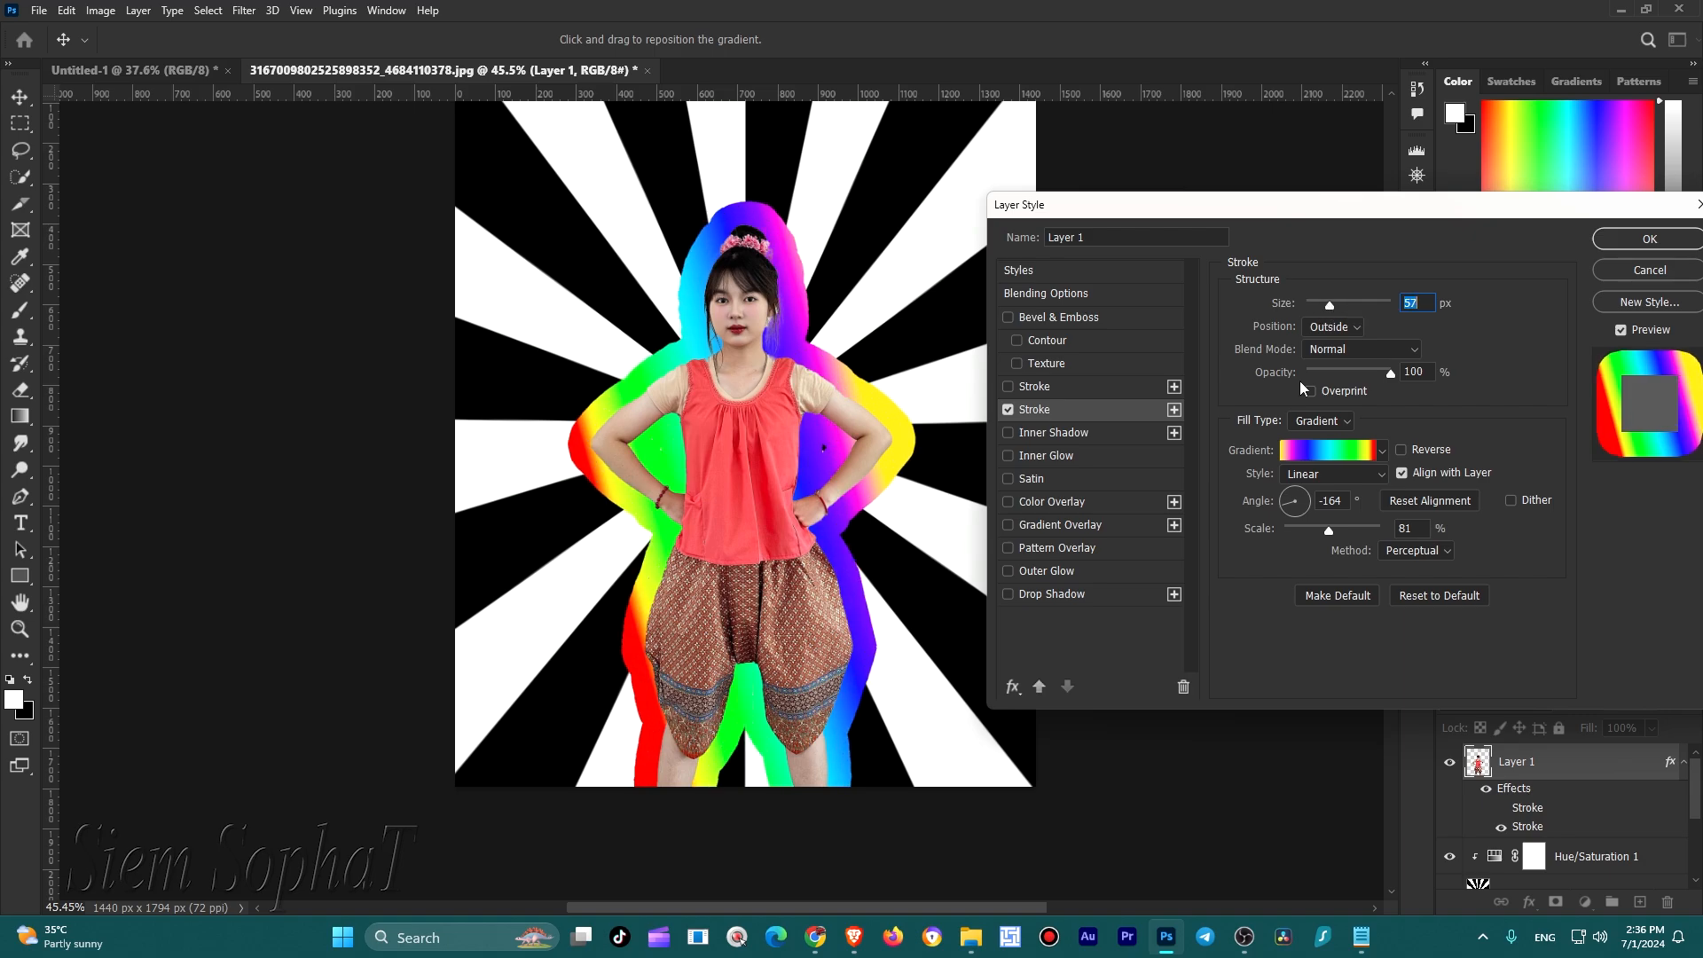
mouse_move(1291, 500)
left_mouse_down()
mouse_move(1314, 534)
mouse_move(1355, 539)
mouse_move(1333, 550)
left_mouse_up()
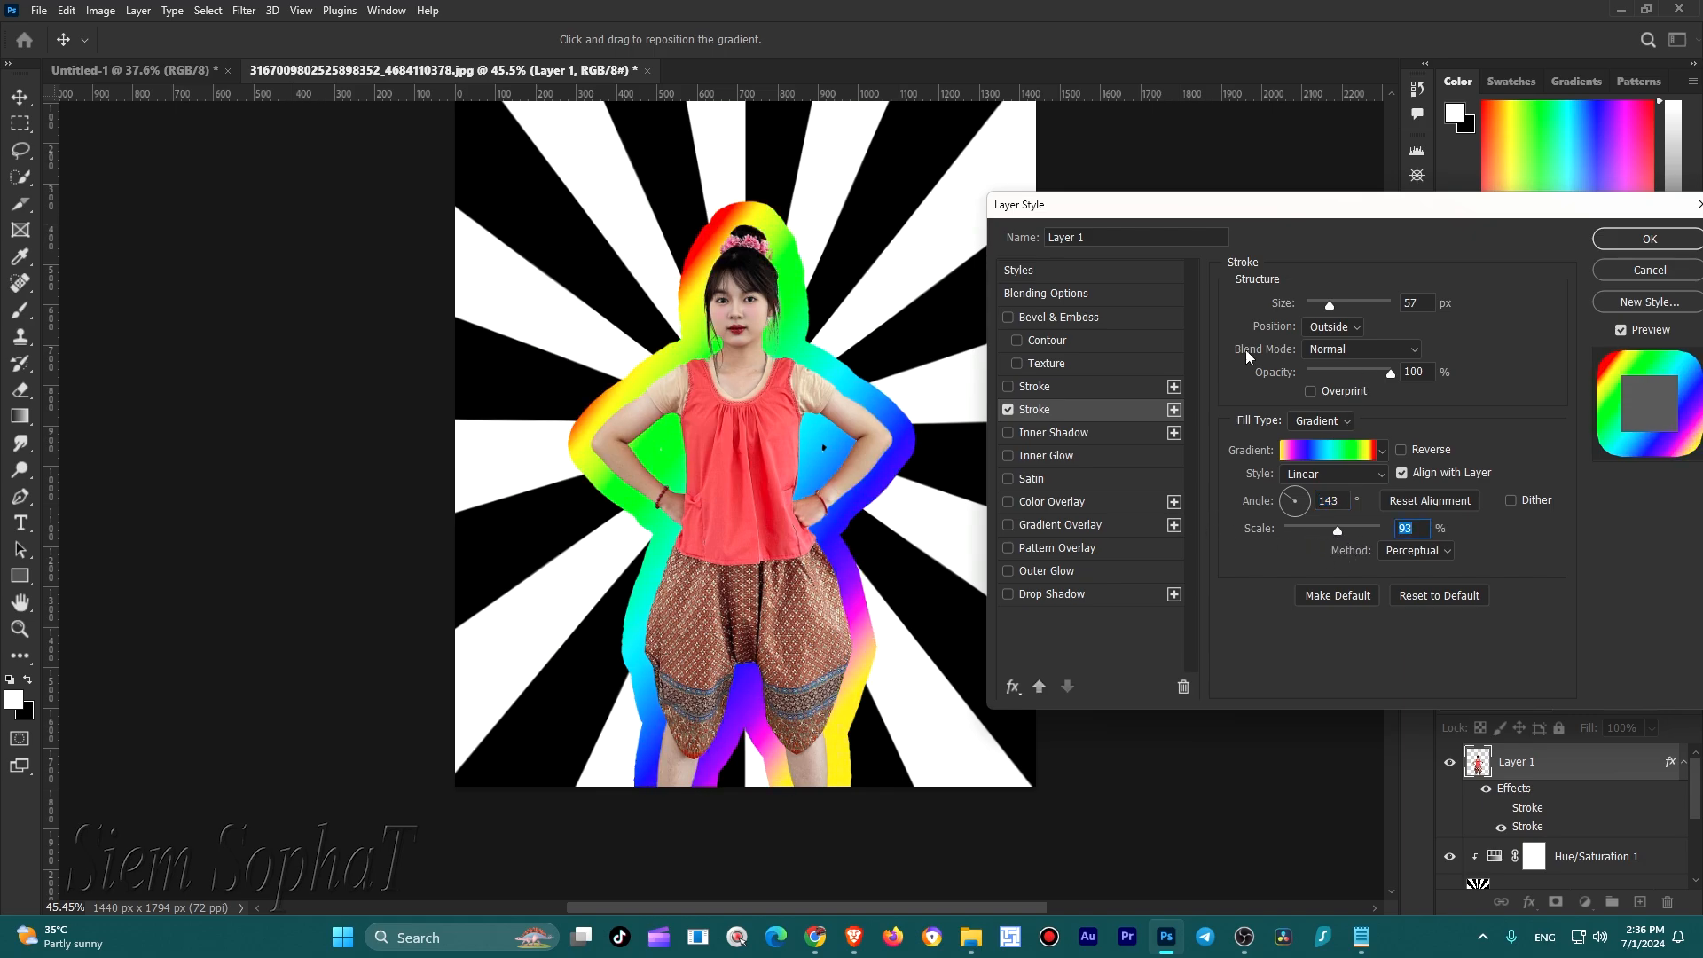
Add a black Color Burn drop shadow with 59% opacity and 8 px distance to Layer 1 and apply the layer style
left_click(1090, 598)
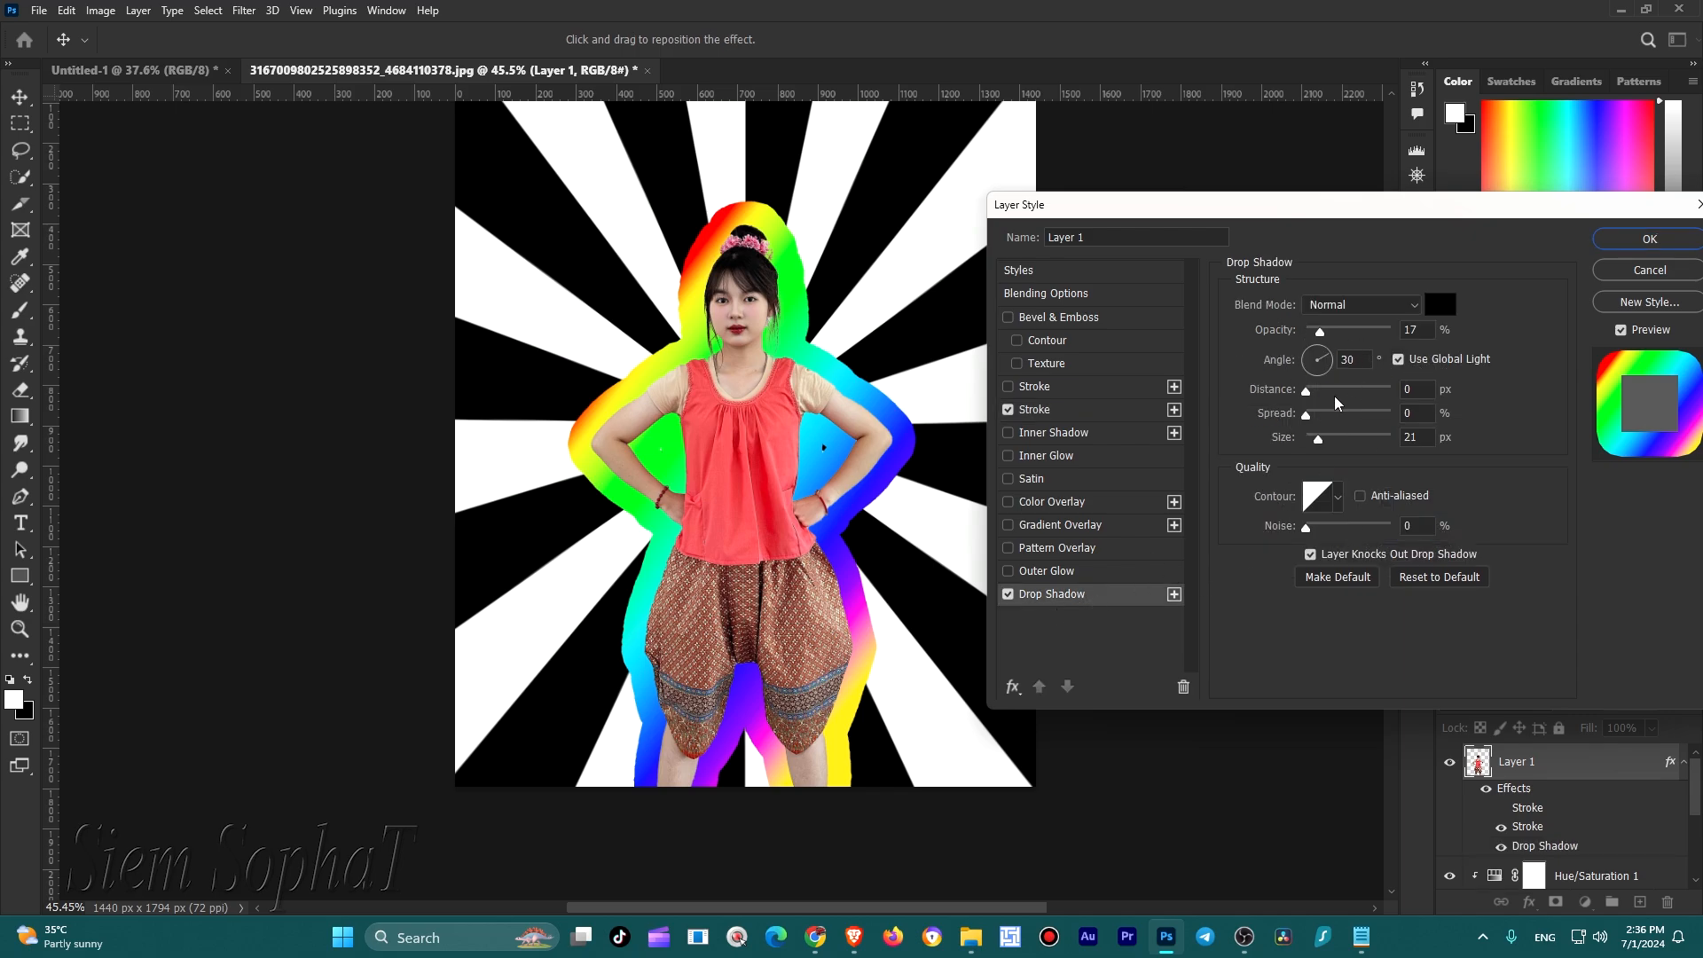
left_click_drag(1319, 335, 1348, 355)
left_click(1440, 304)
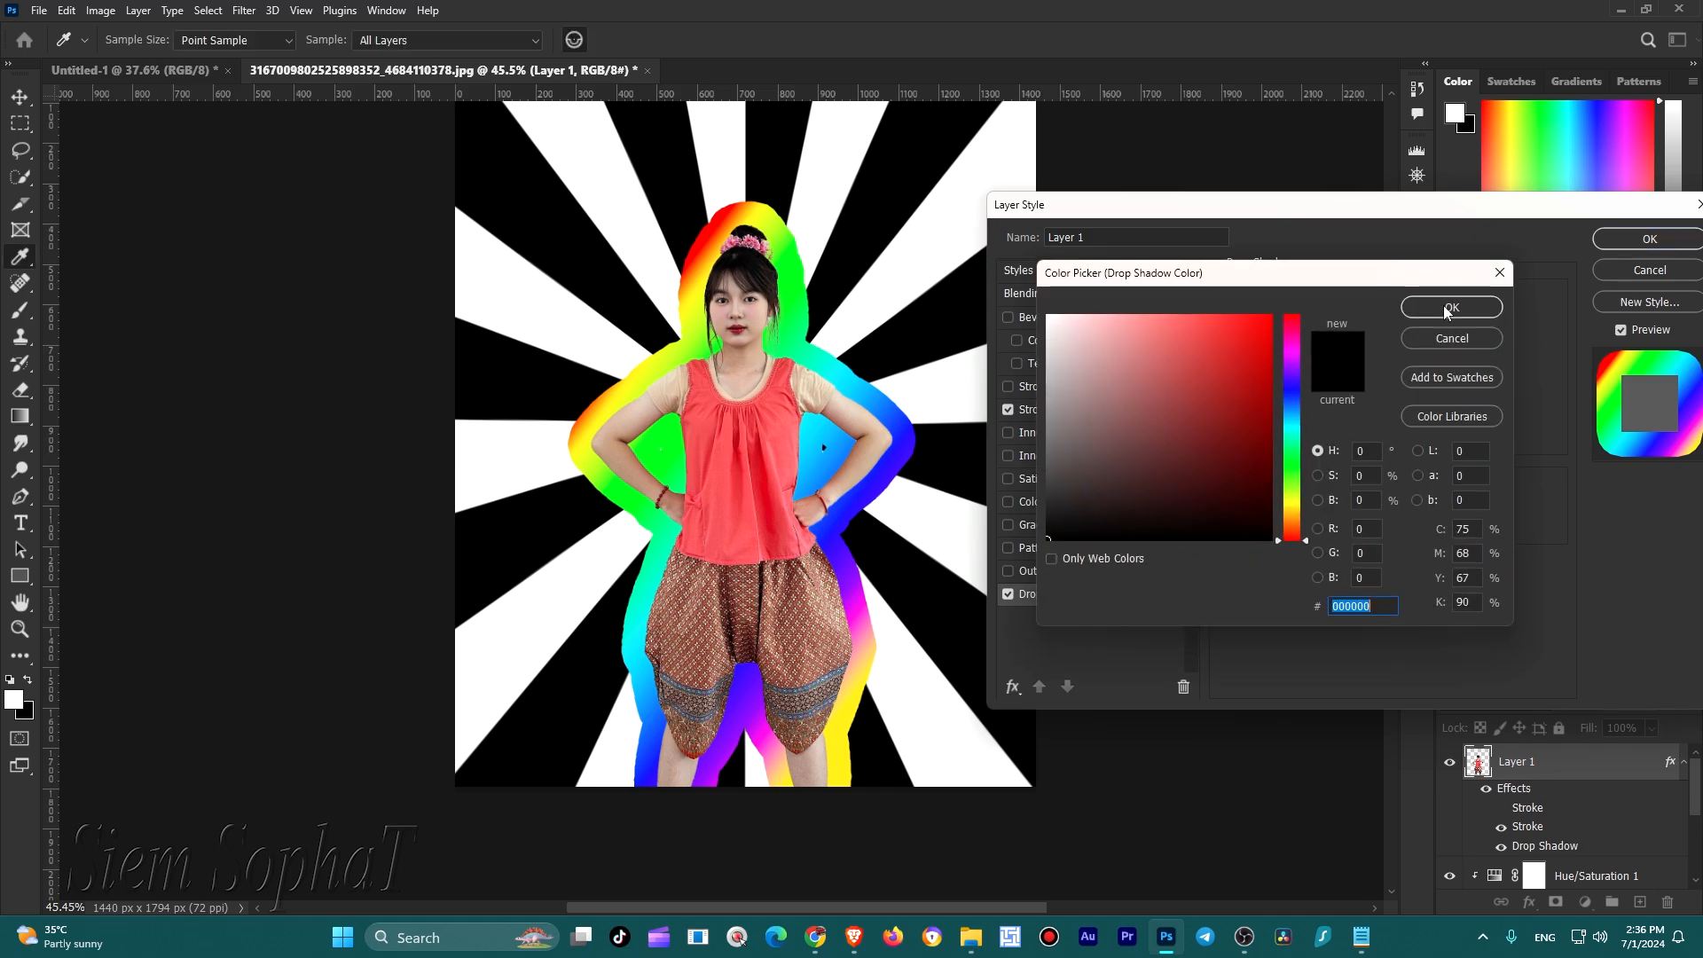
left_click(1501, 273)
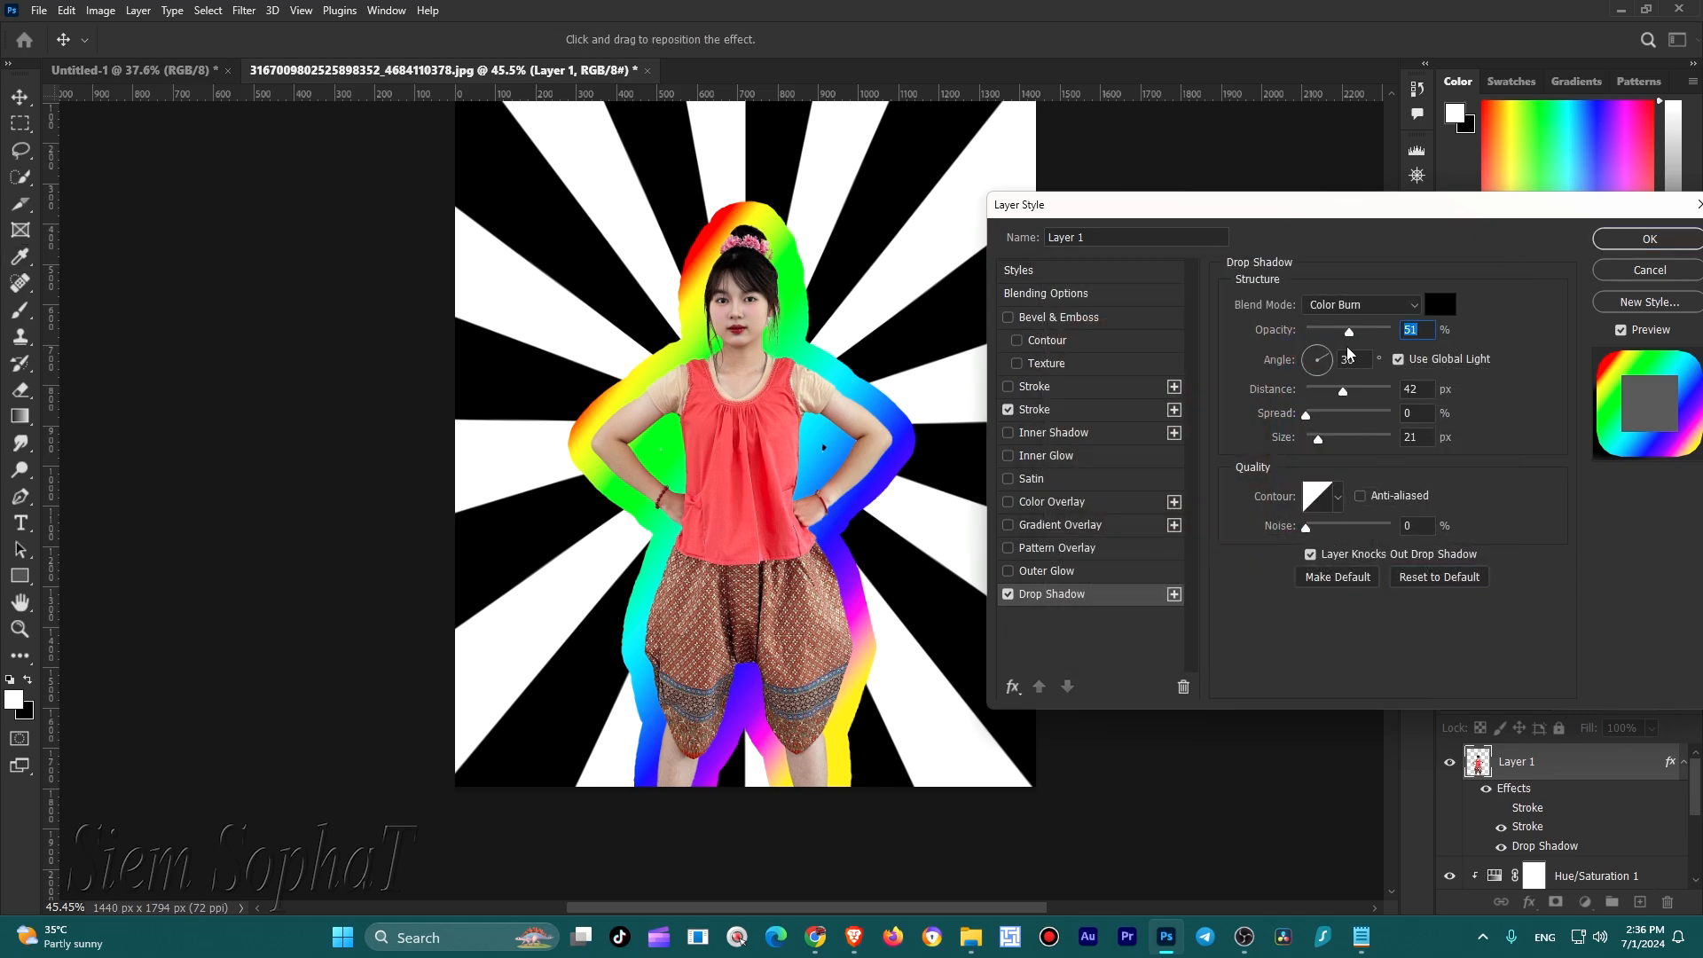
mouse_move(1352, 333)
left_mouse_down()
mouse_move(1328, 346)
mouse_move(1357, 347)
mouse_move(1316, 406)
left_mouse_up()
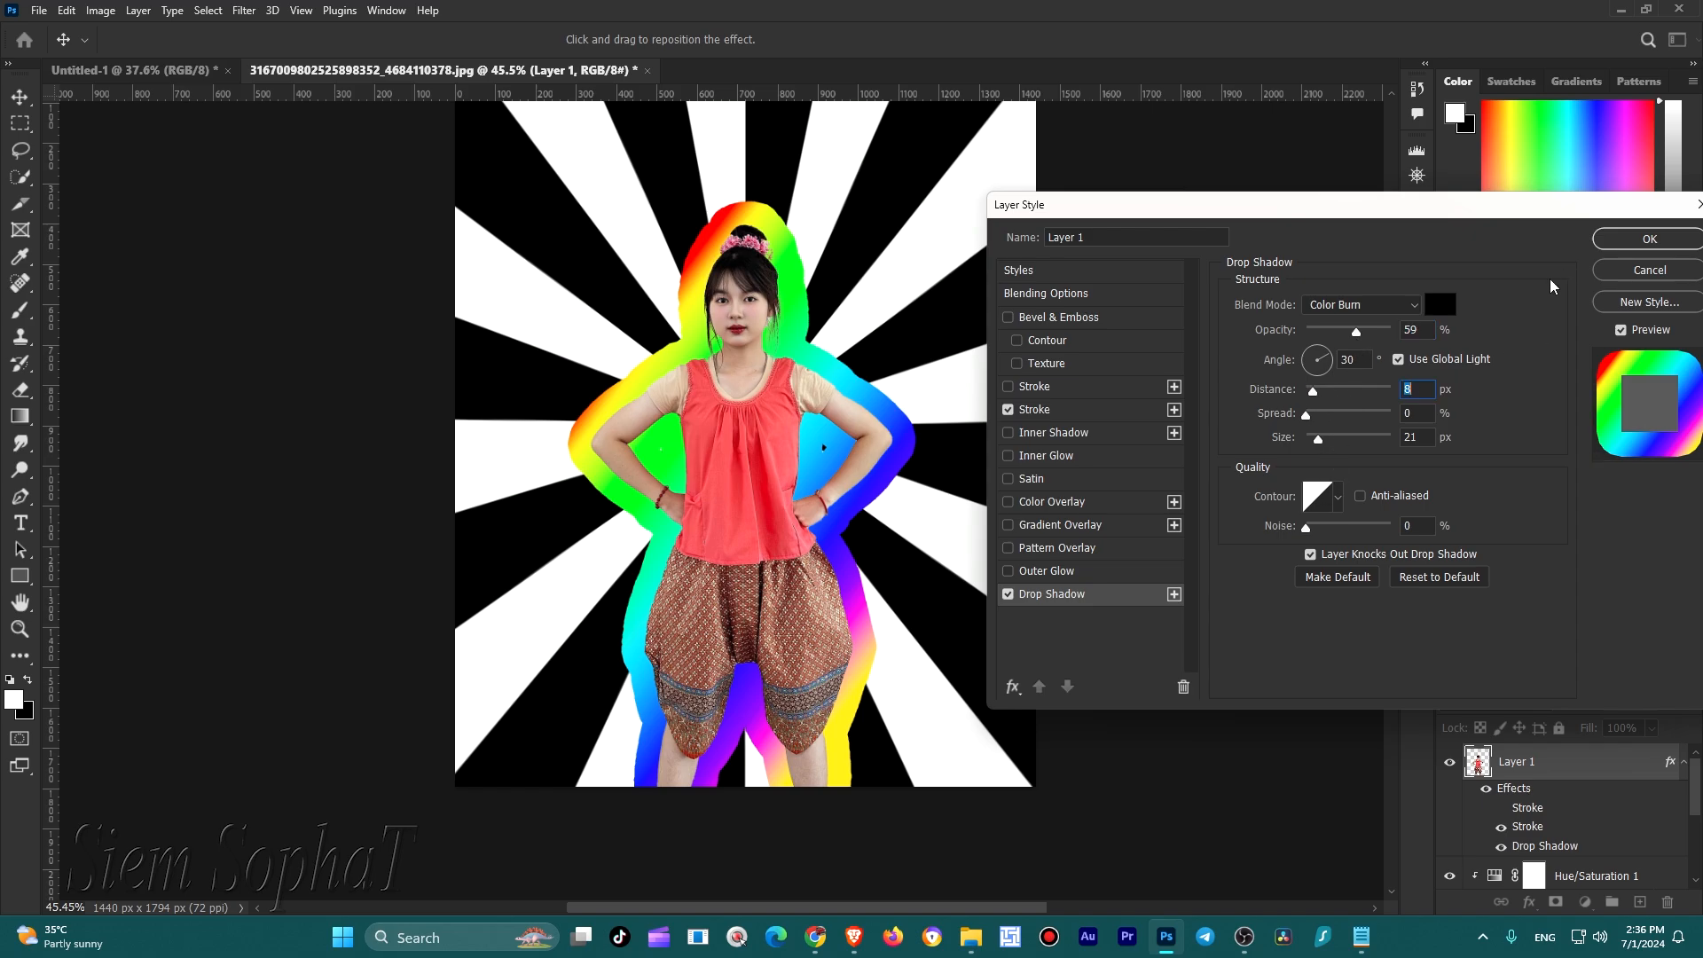
left_click(1648, 239)
scroll(1033, 432, "down", 7)
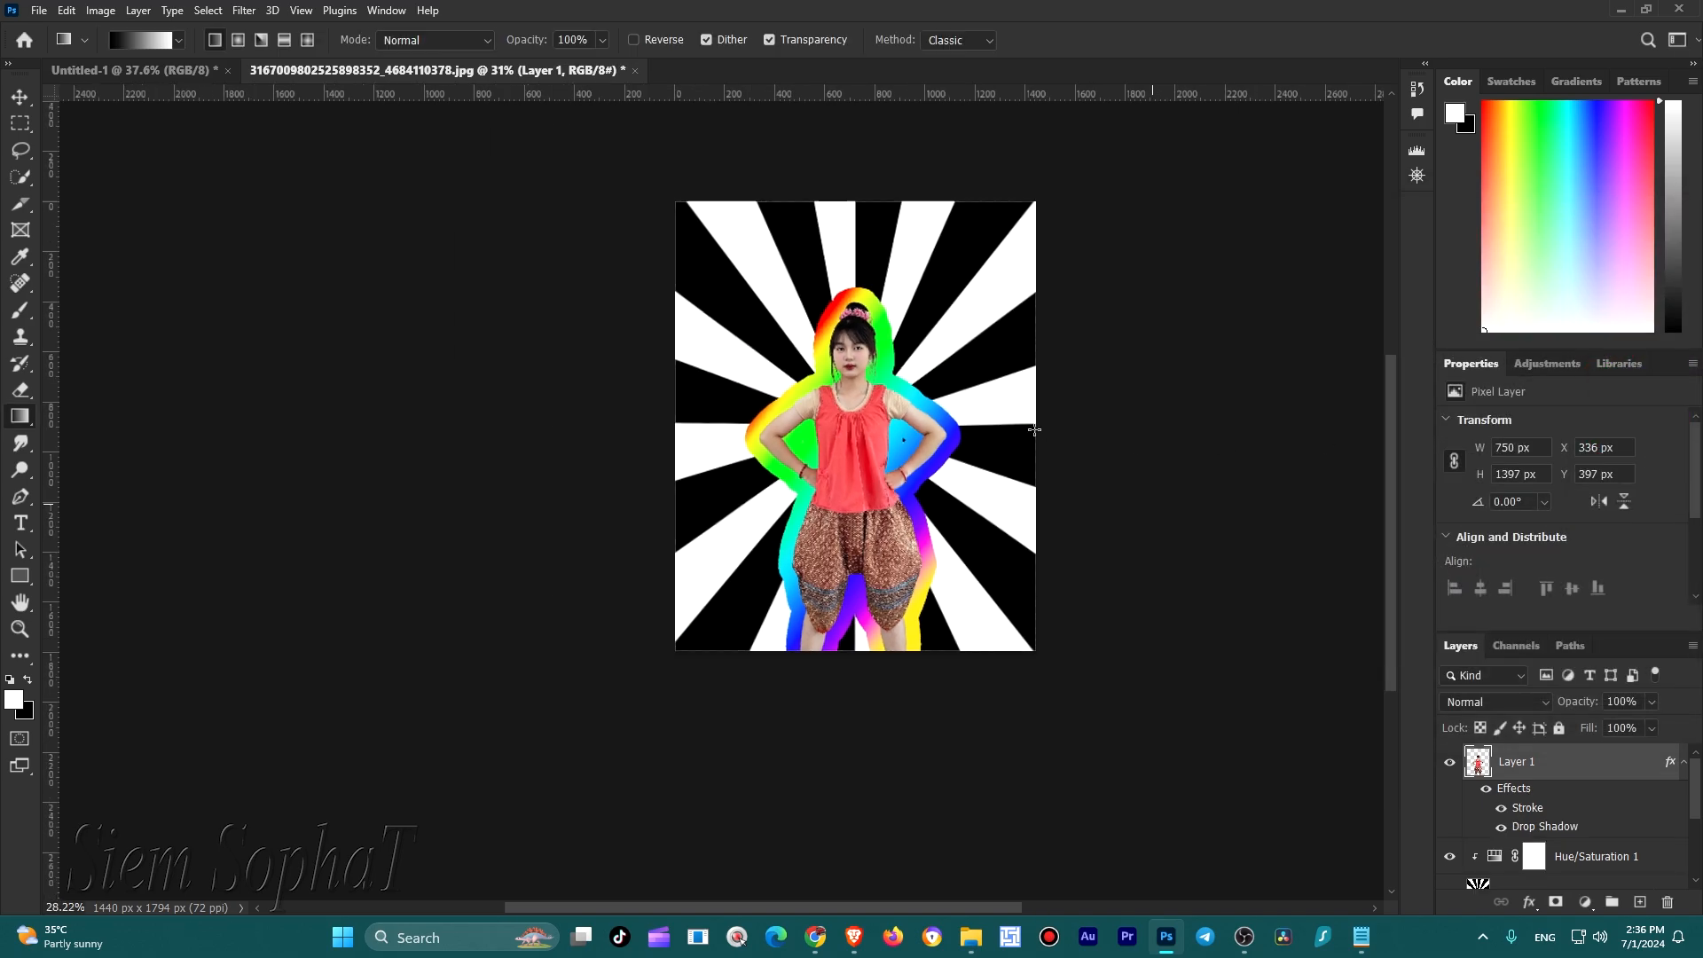
scroll(1034, 432, "up", 10)
left_click_drag(1181, 368, 1207, 629)
scroll(880, 539, "up", 4)
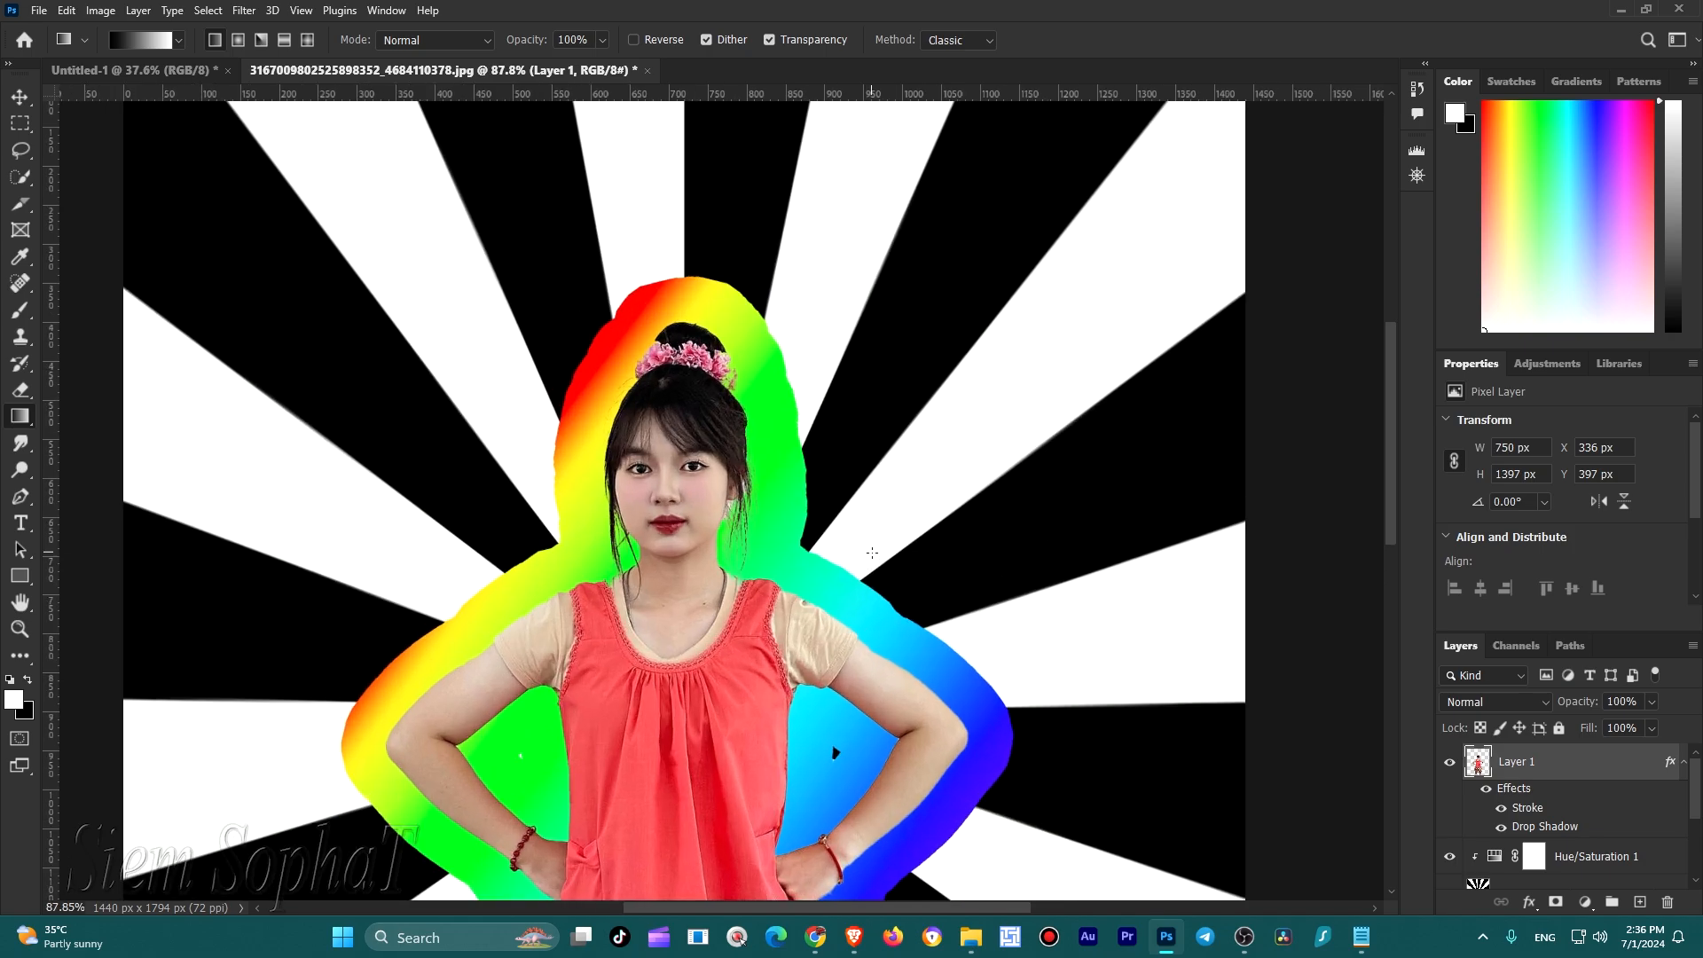
scroll(880, 538, "down", 6)
scroll(880, 539, "down", 3)
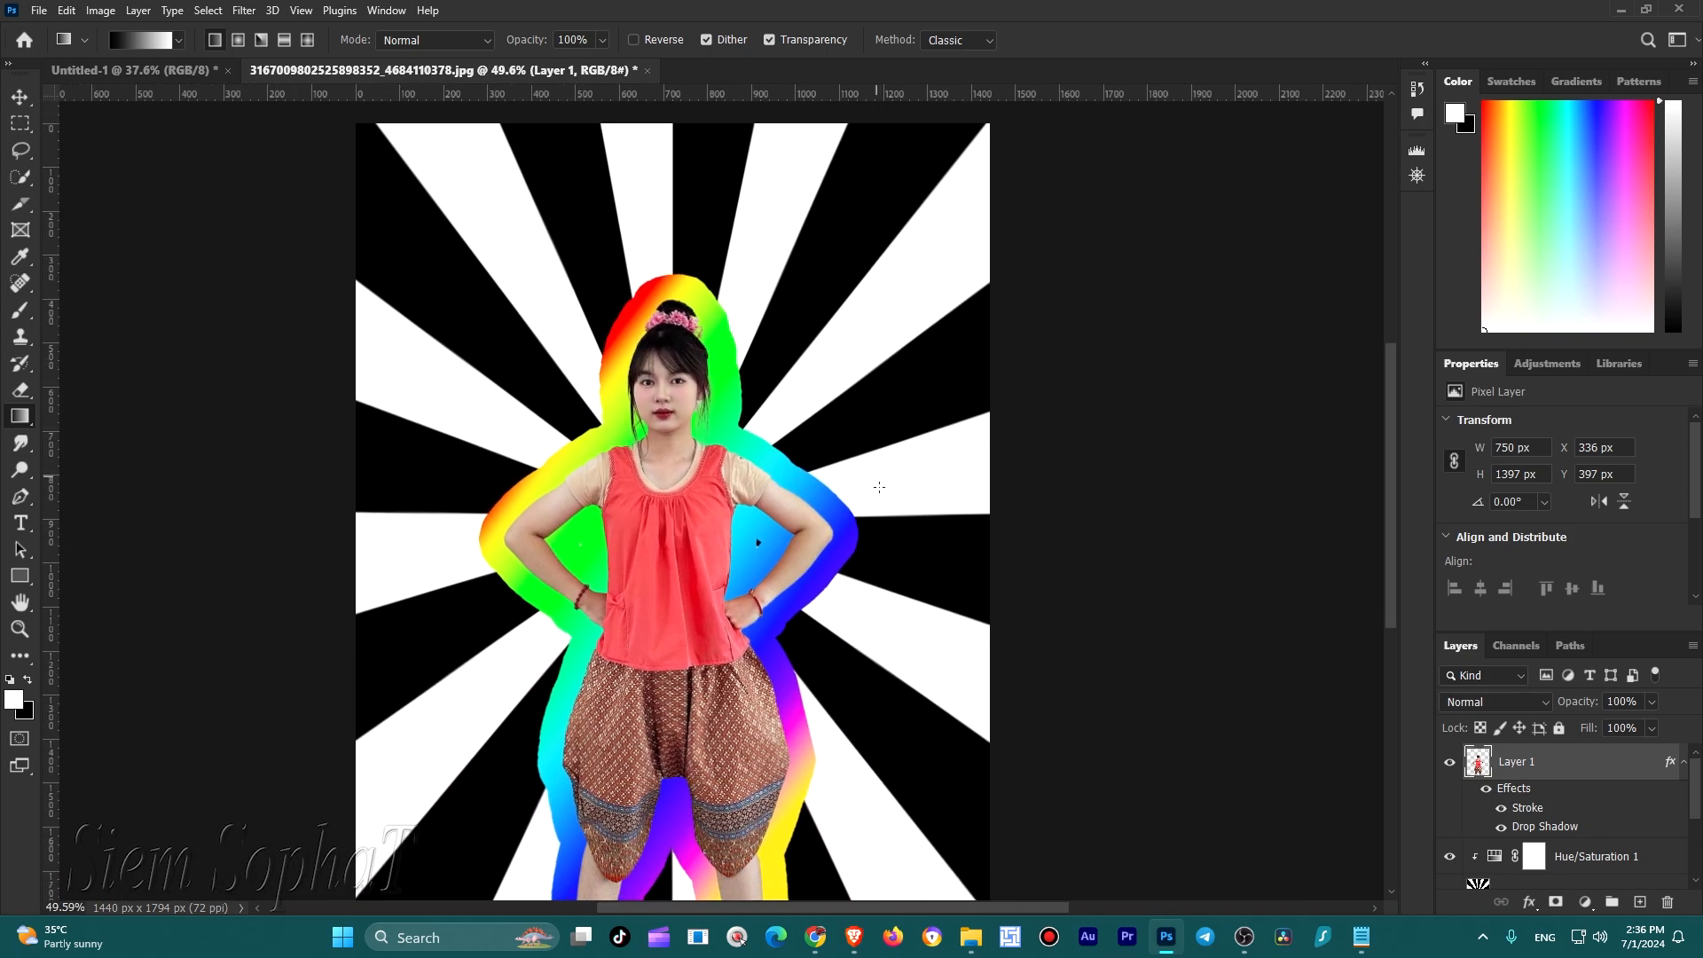